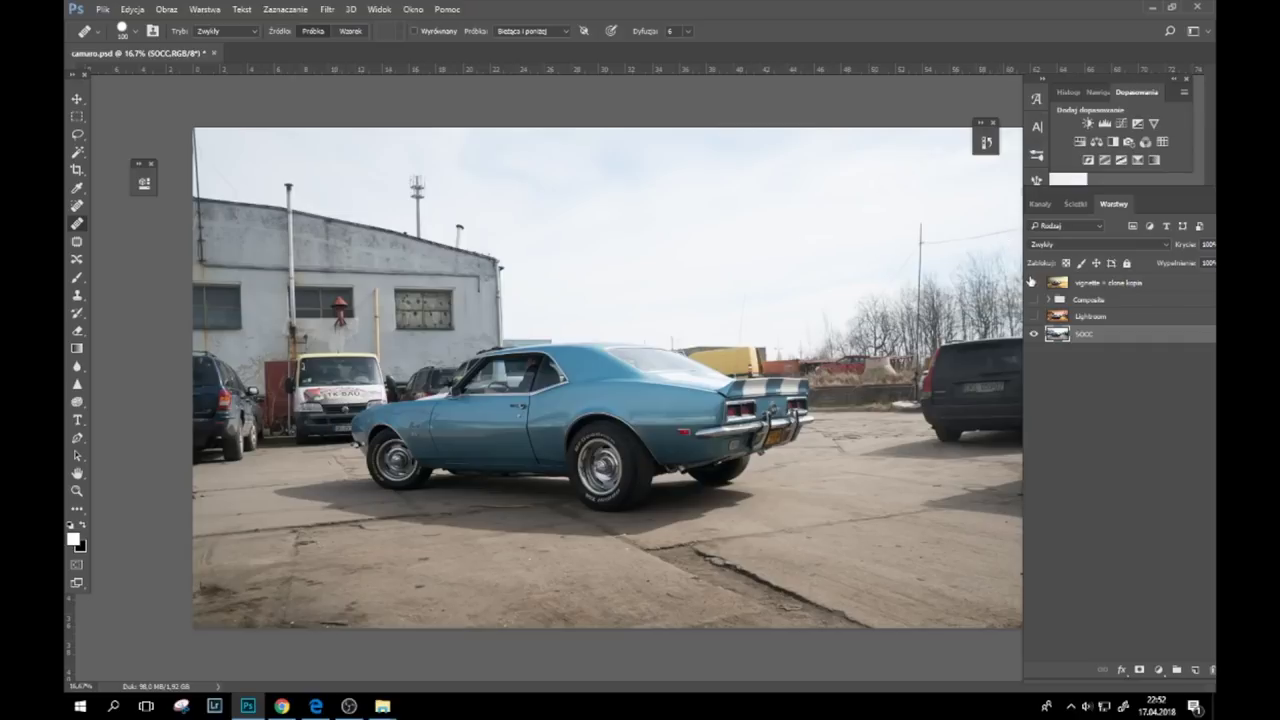
Step: Preview the "vignette + clone kopia" layer against the original photo, hide it again, and show the Lightroom layer
left_click(1035, 283)
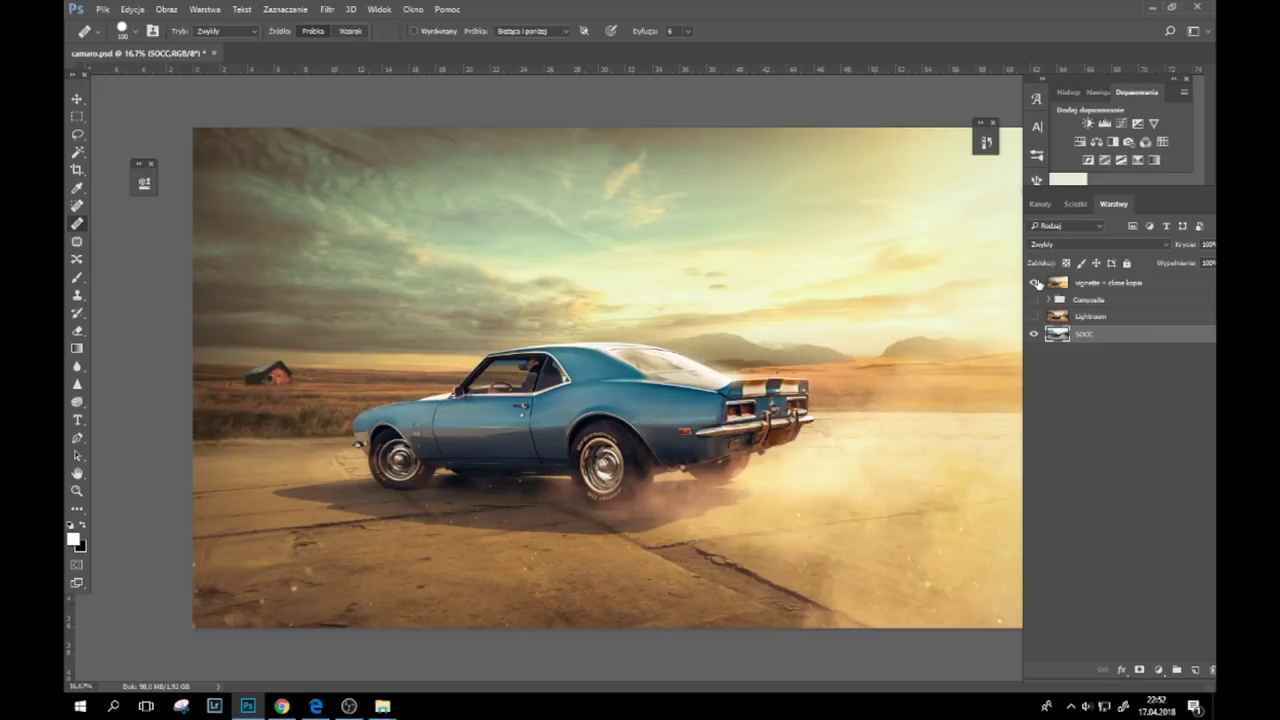
left_click(1036, 283)
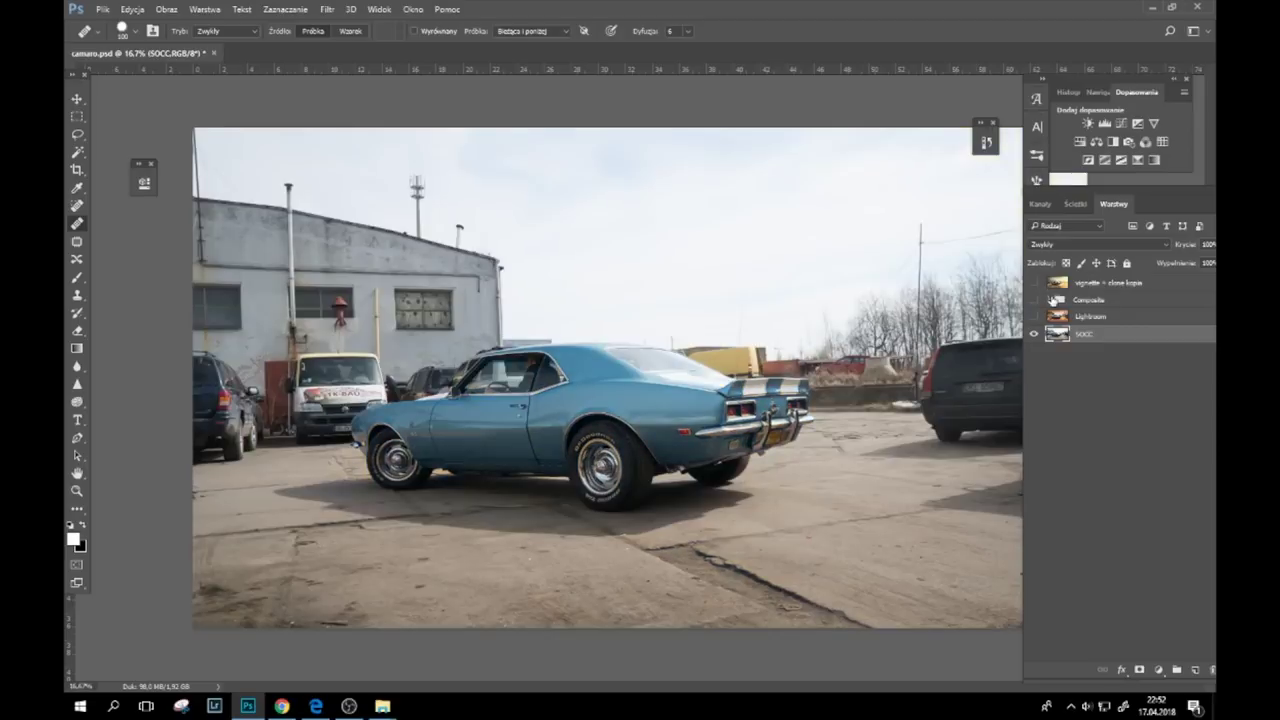
left_click(1063, 316)
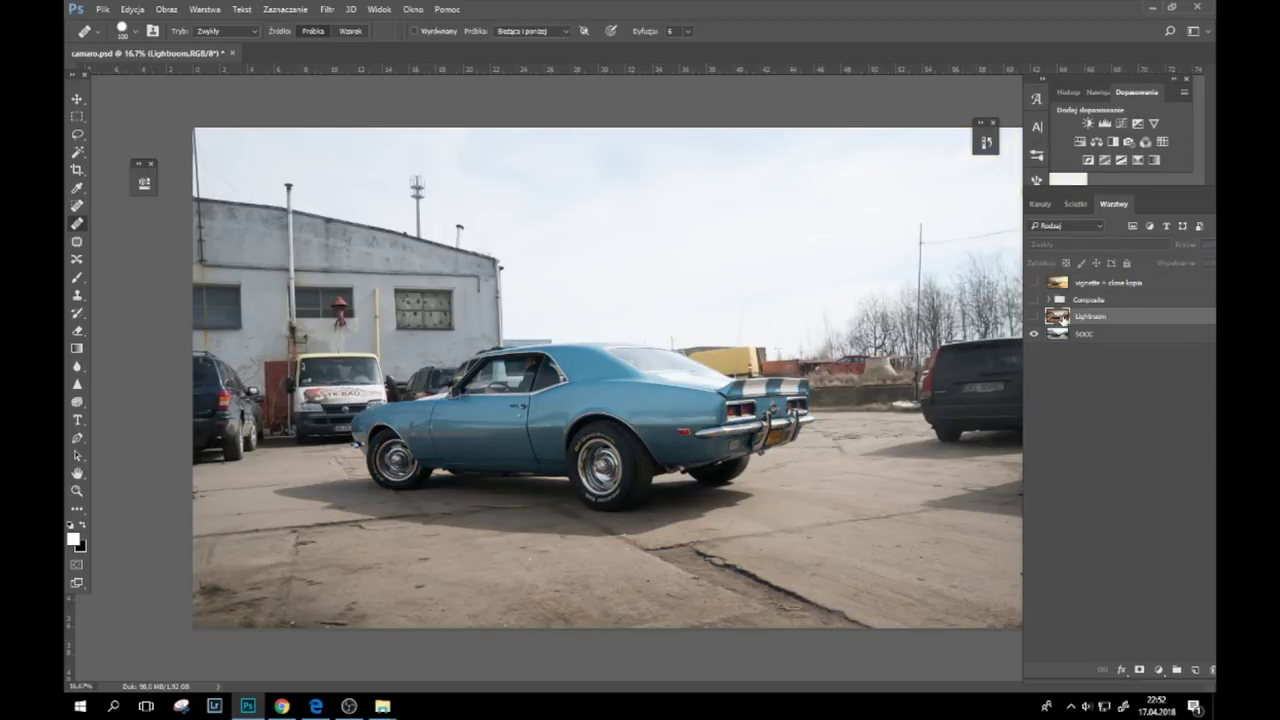
left_click(1036, 317)
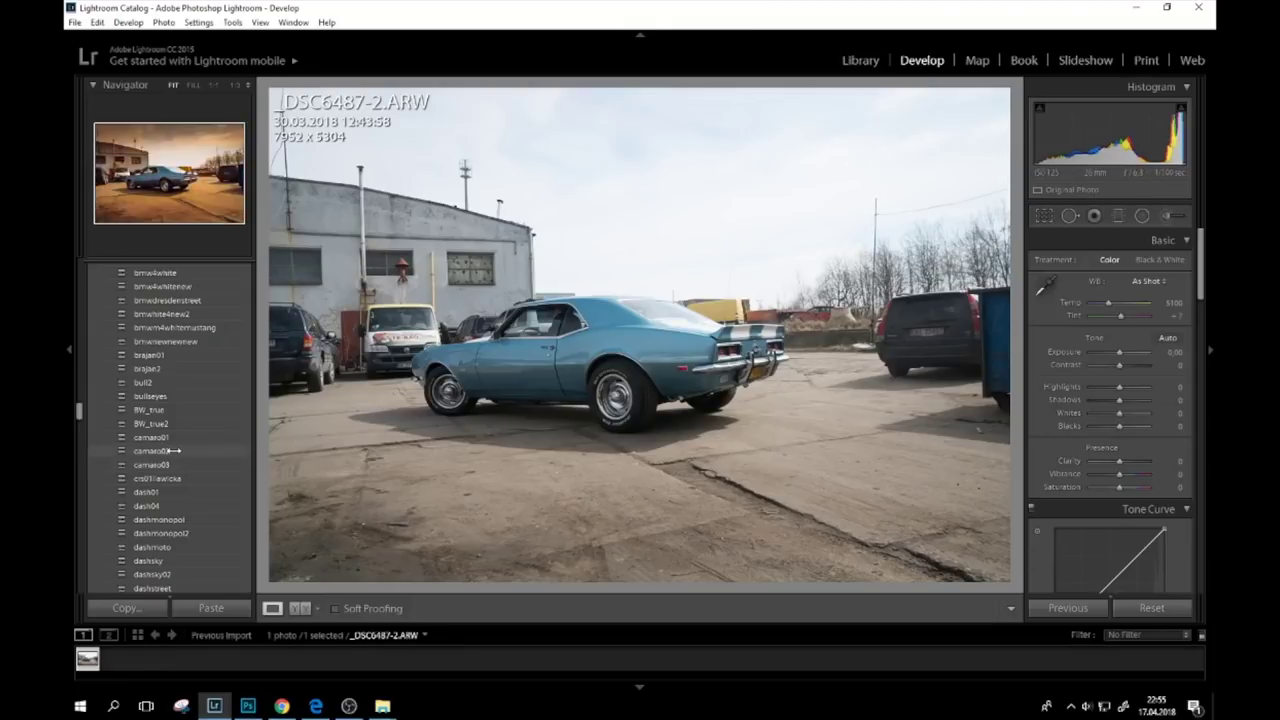
Step: In Lightroom, apply the camaro02 preset to the photo and set Vibrance to +33 and Saturation to -36
left_click(174, 451)
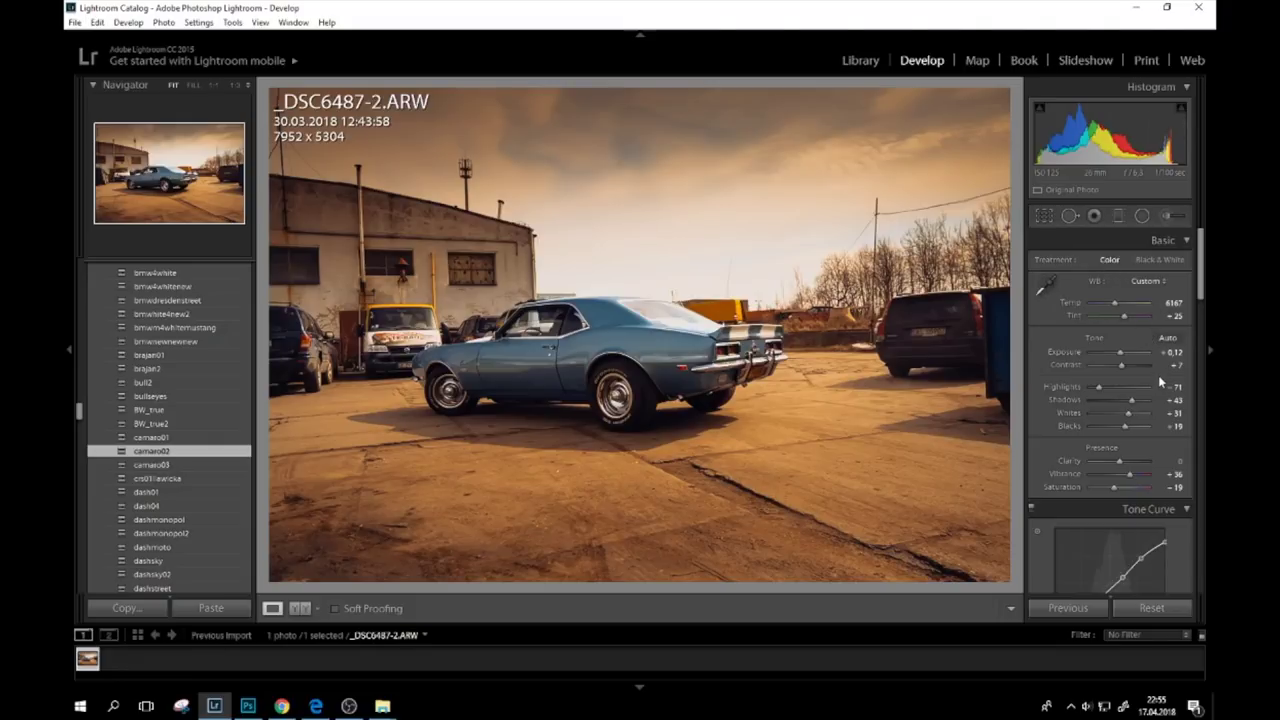
scroll(1155, 380, "down", 2)
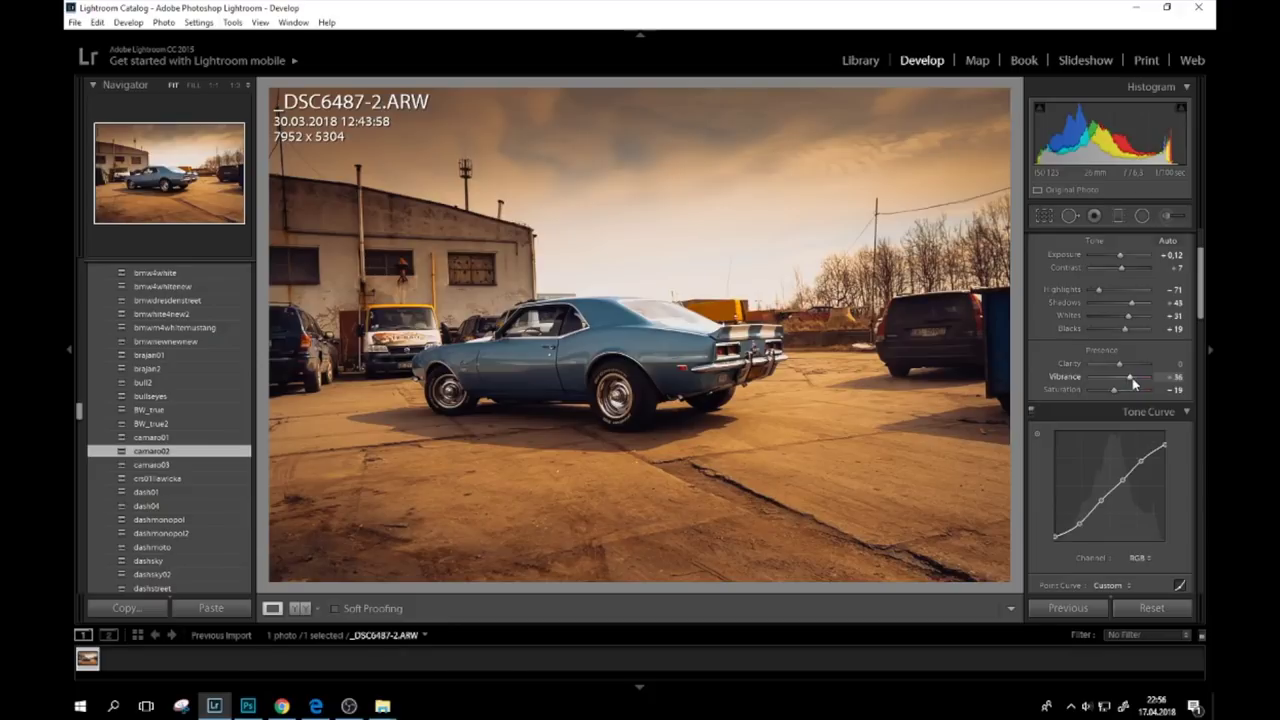
left_click_drag(1133, 387, 1102, 399)
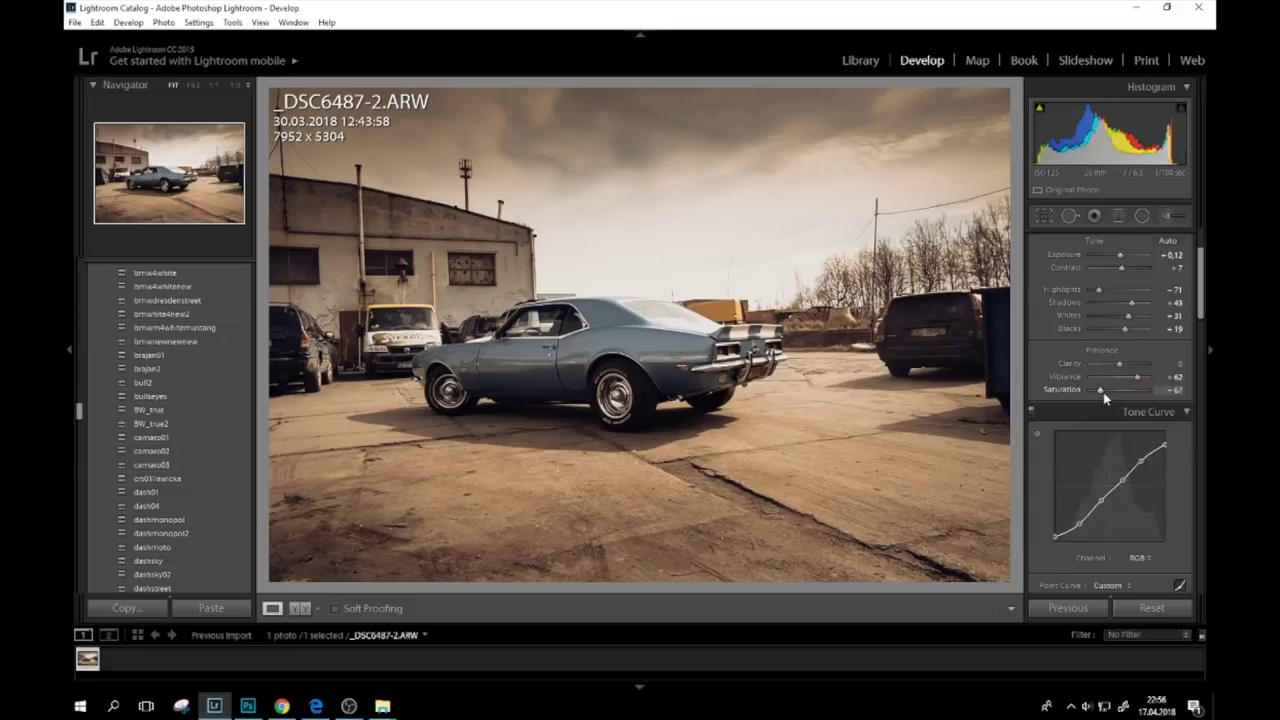
key("Up")
key("Up")
mouse_move(1105, 392)
left_mouse_down()
mouse_move(1135, 398)
mouse_move(1112, 386)
left_mouse_up()
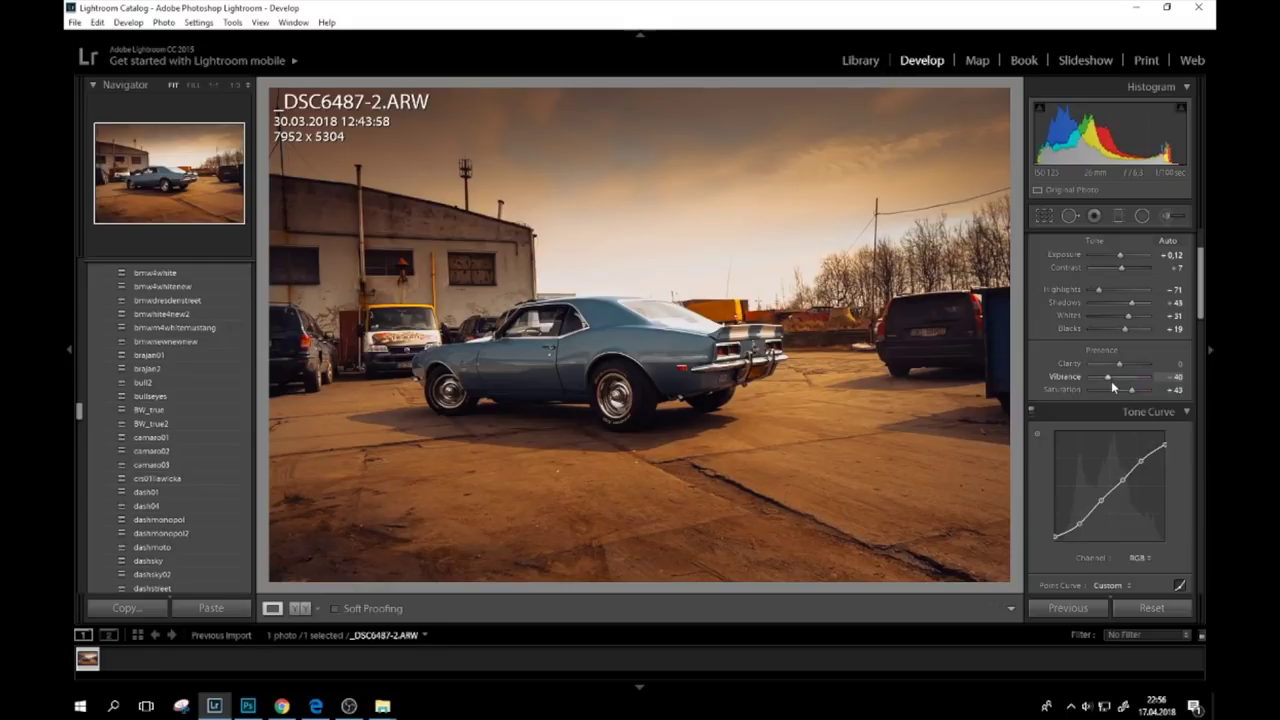
left_click_drag(1114, 380, 1130, 384)
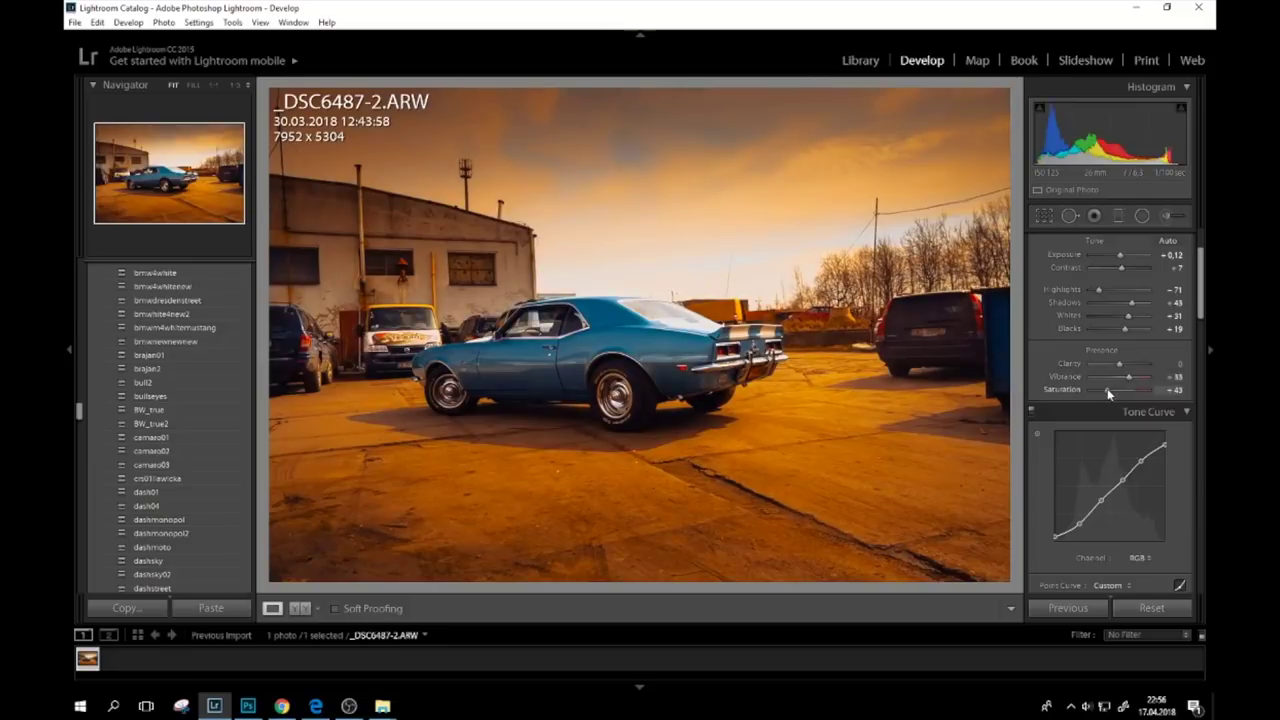
left_click(1107, 391)
left_click_drag(1107, 392, 1110, 392)
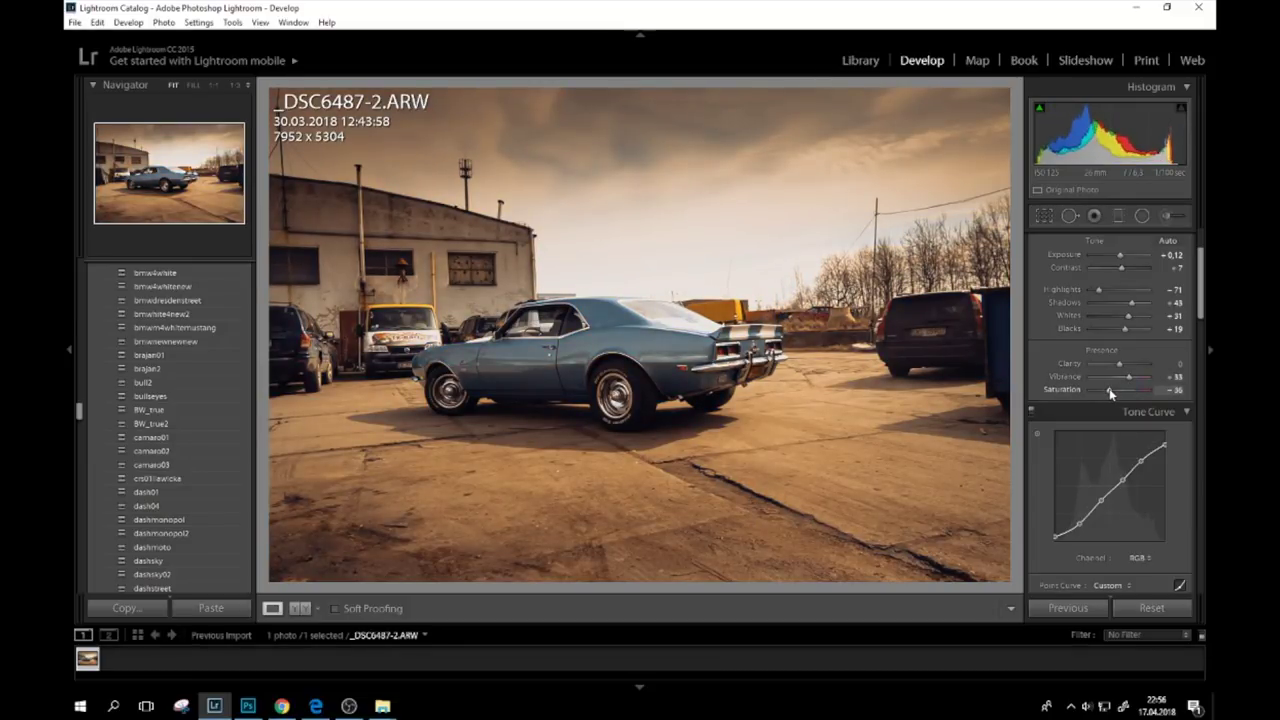
Step: Review the preset's tone curve and its HSL hue, saturation and luminance settings
scroll(1160, 390, "down", 2)
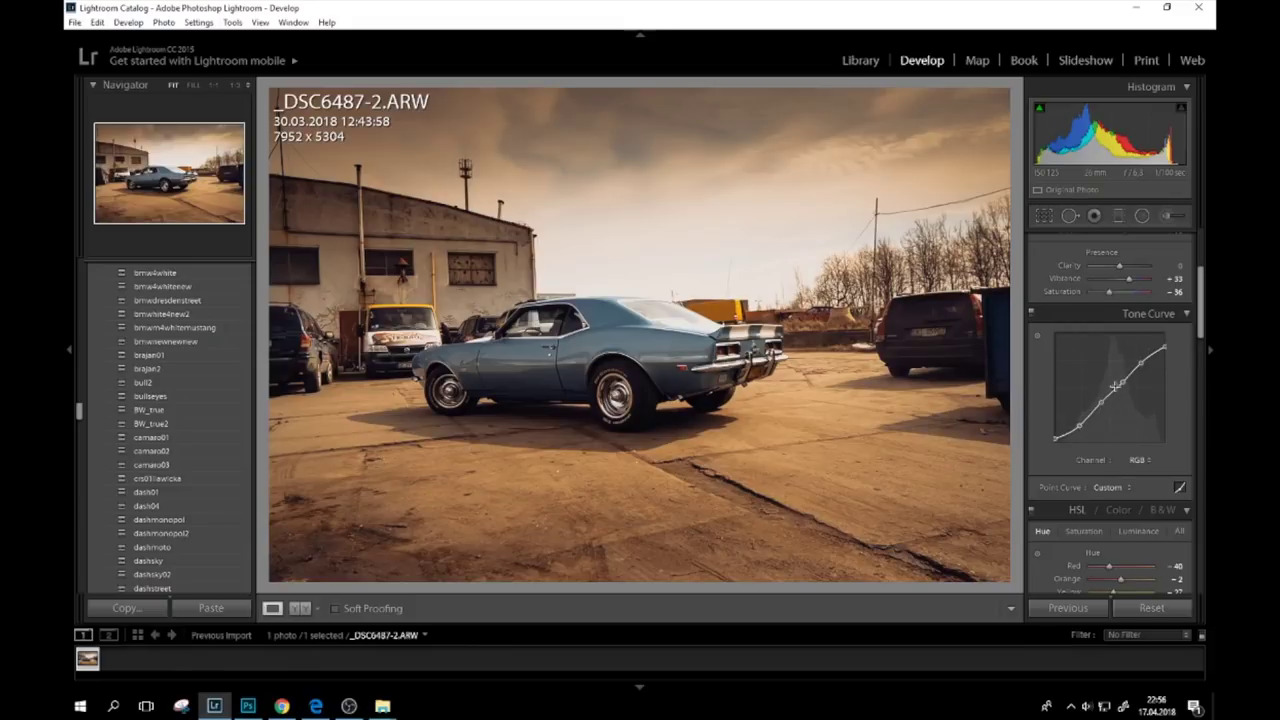
scroll(1120, 385, "down", 2)
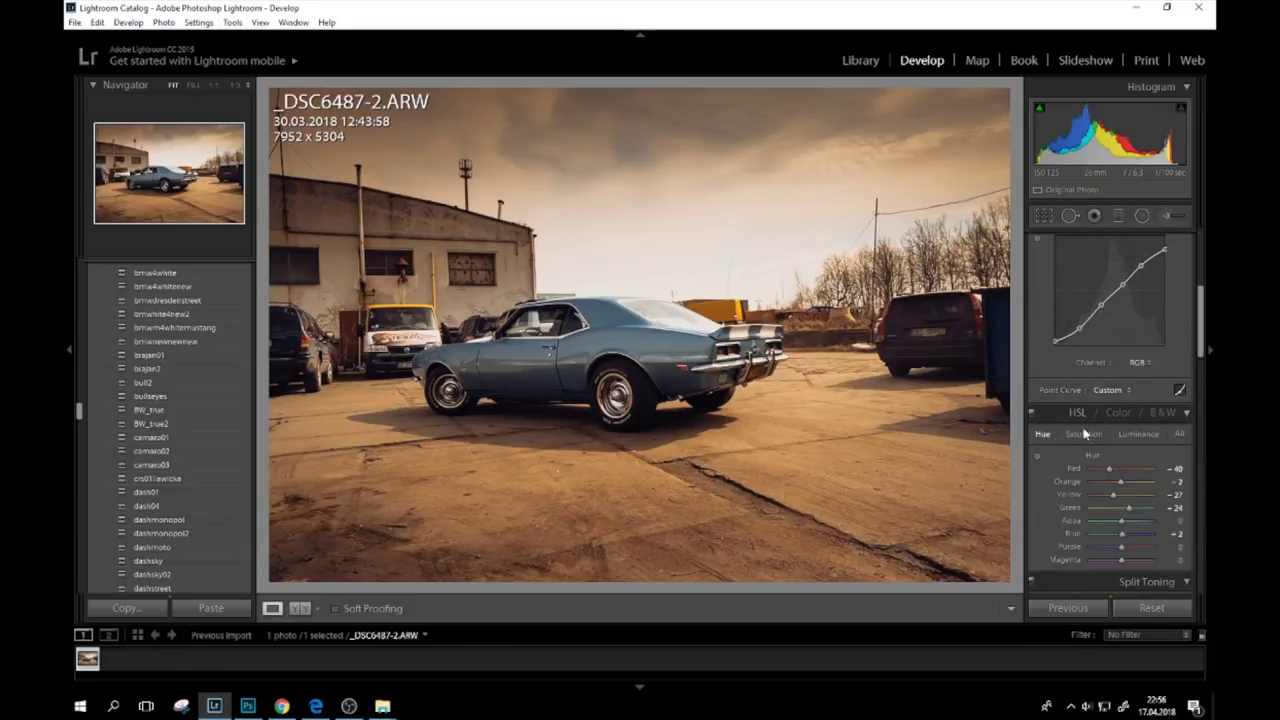
left_click(1148, 435)
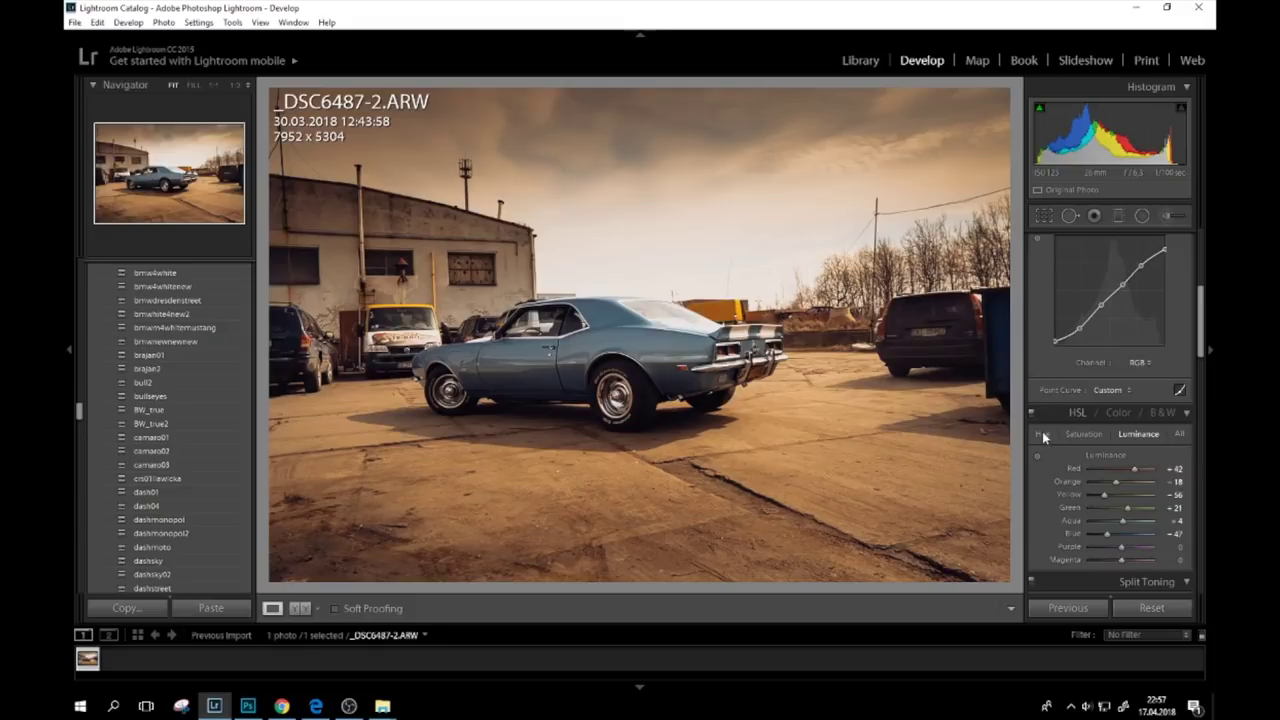
left_click(1088, 434)
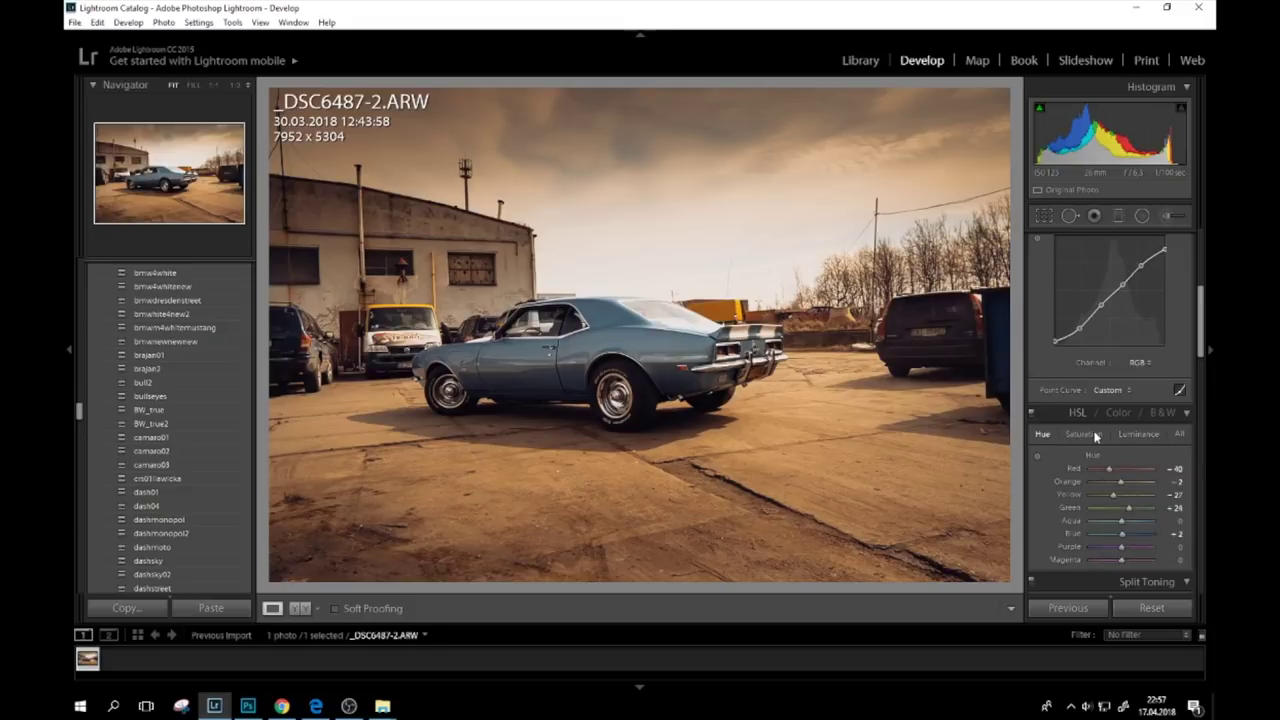
left_click(1043, 435)
left_click(1085, 436)
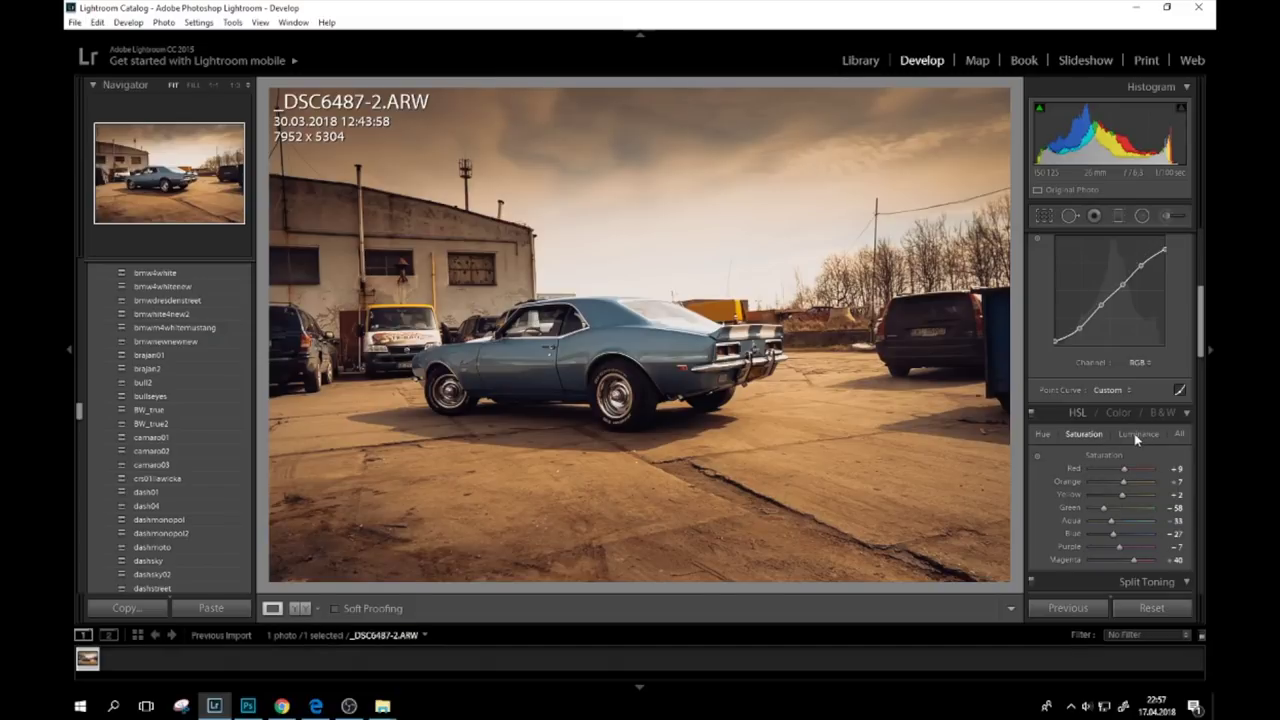
left_click(1136, 436)
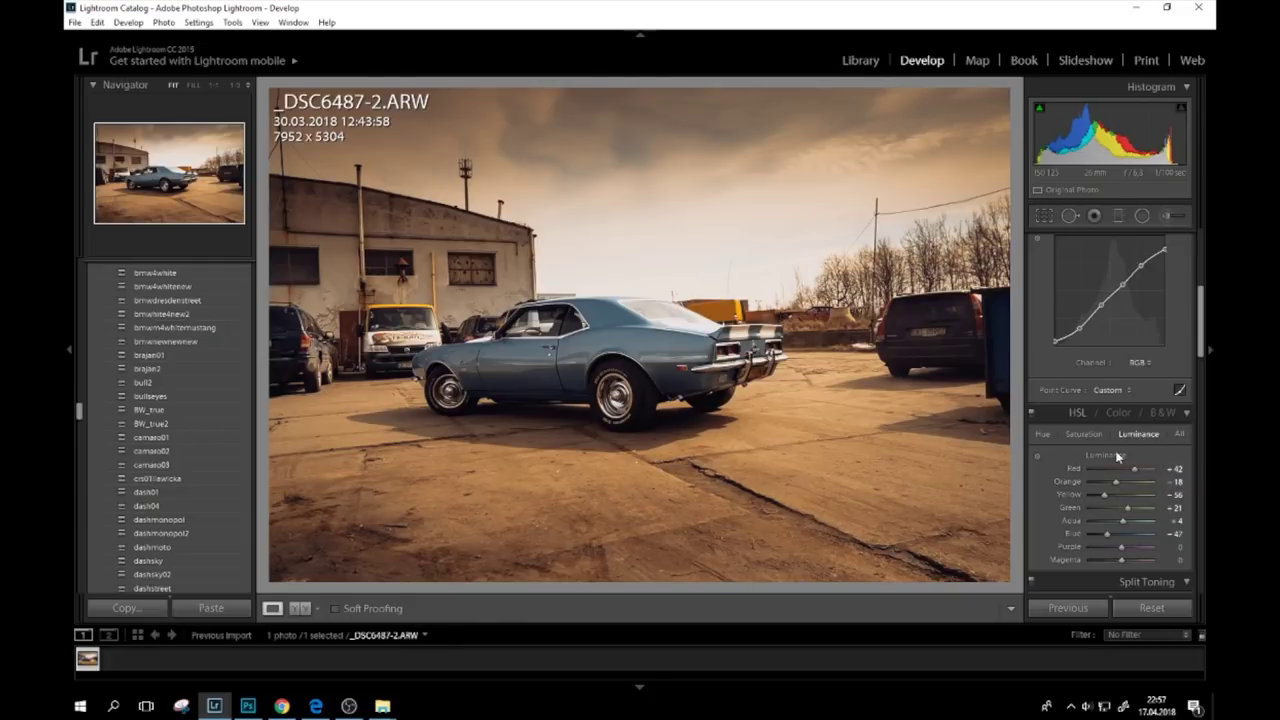
Step: Review the preset's split toning, sharpening, noise reduction, lens correction and effects settings
scroll(1155, 408, "down", 2)
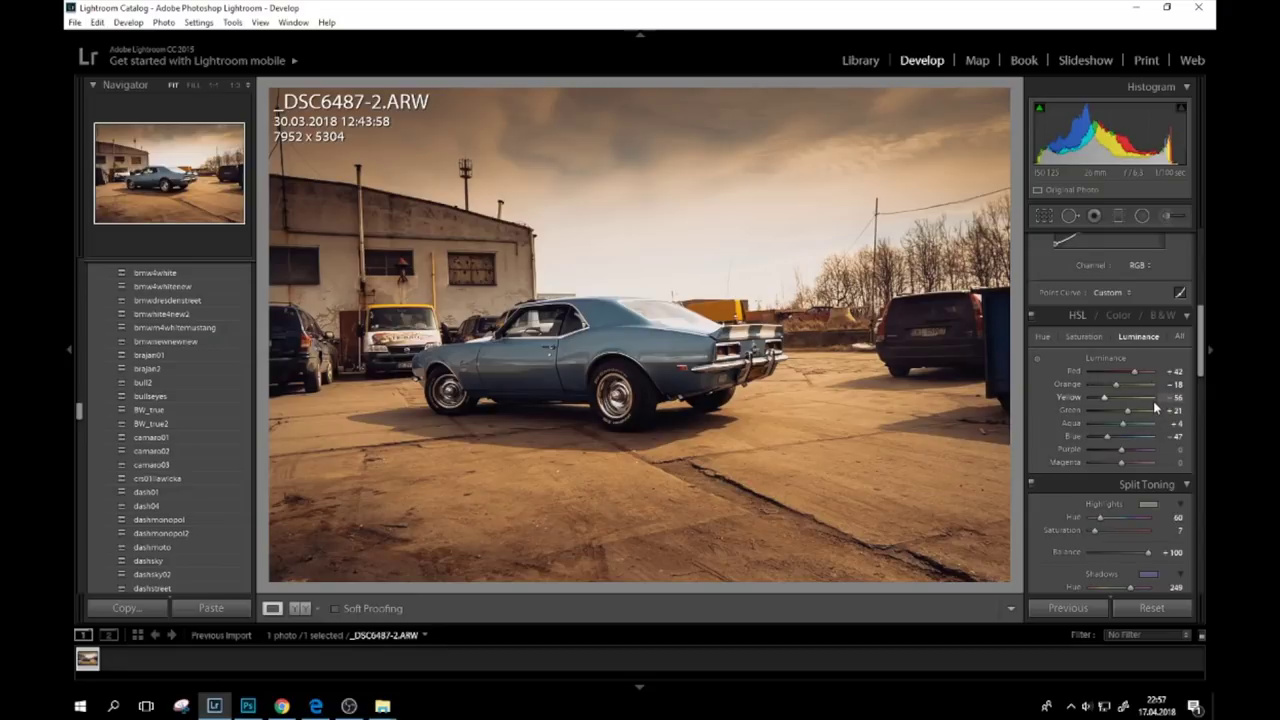
scroll(1171, 486, "down", 2)
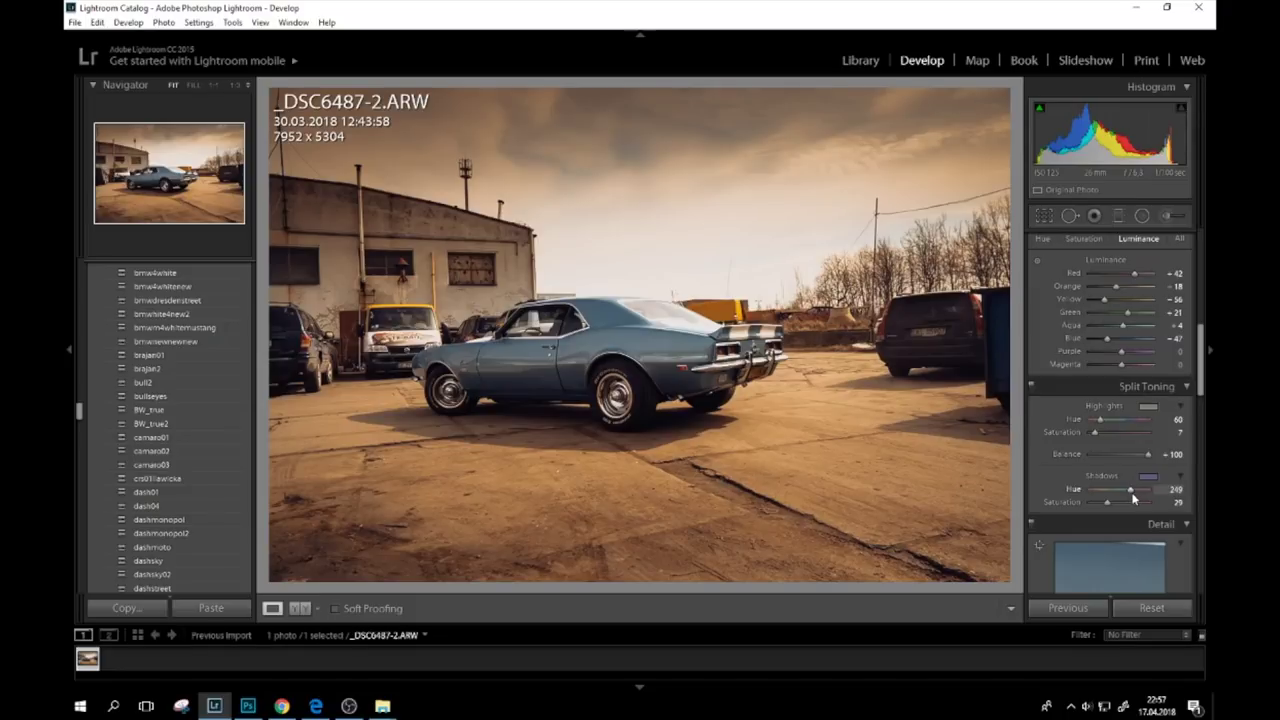
scroll(1149, 421, "down", 2)
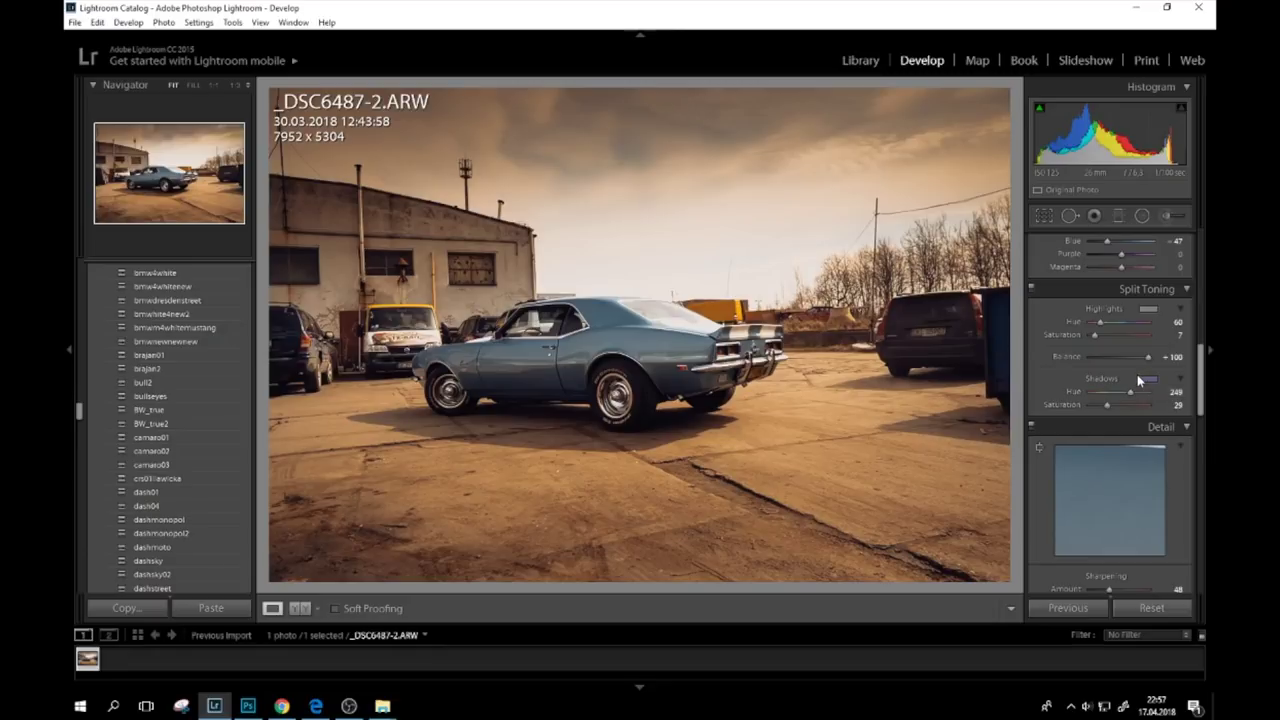
scroll(1140, 375, "down", 6)
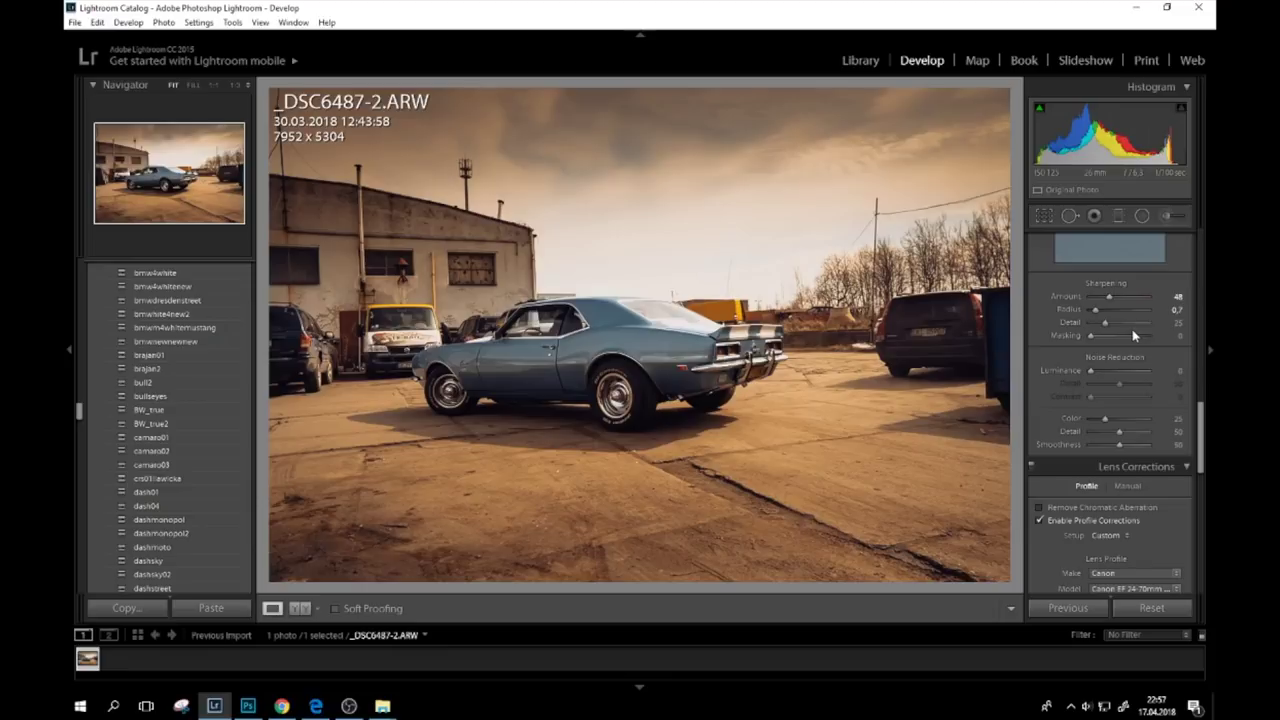
scroll(1142, 368, "down", 2)
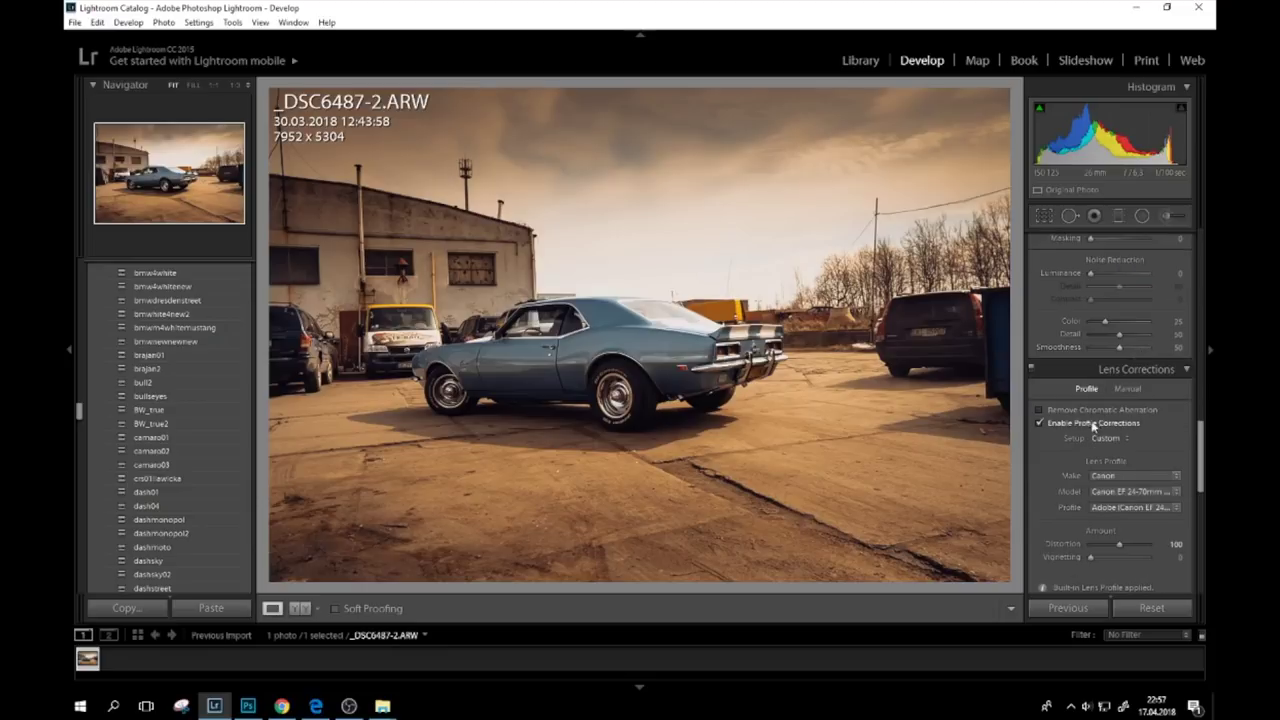
scroll(1045, 420, "down", 2)
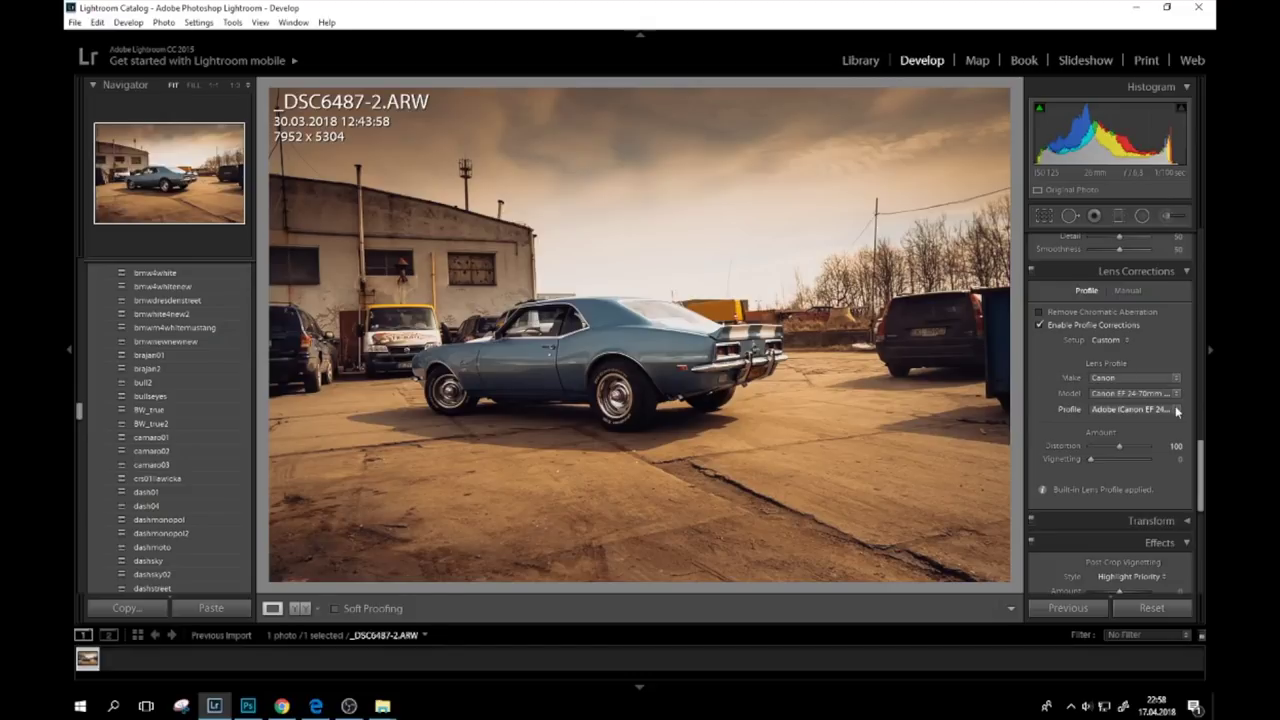
scroll(1185, 461, "down", 2)
scroll(1185, 461, "down", 4)
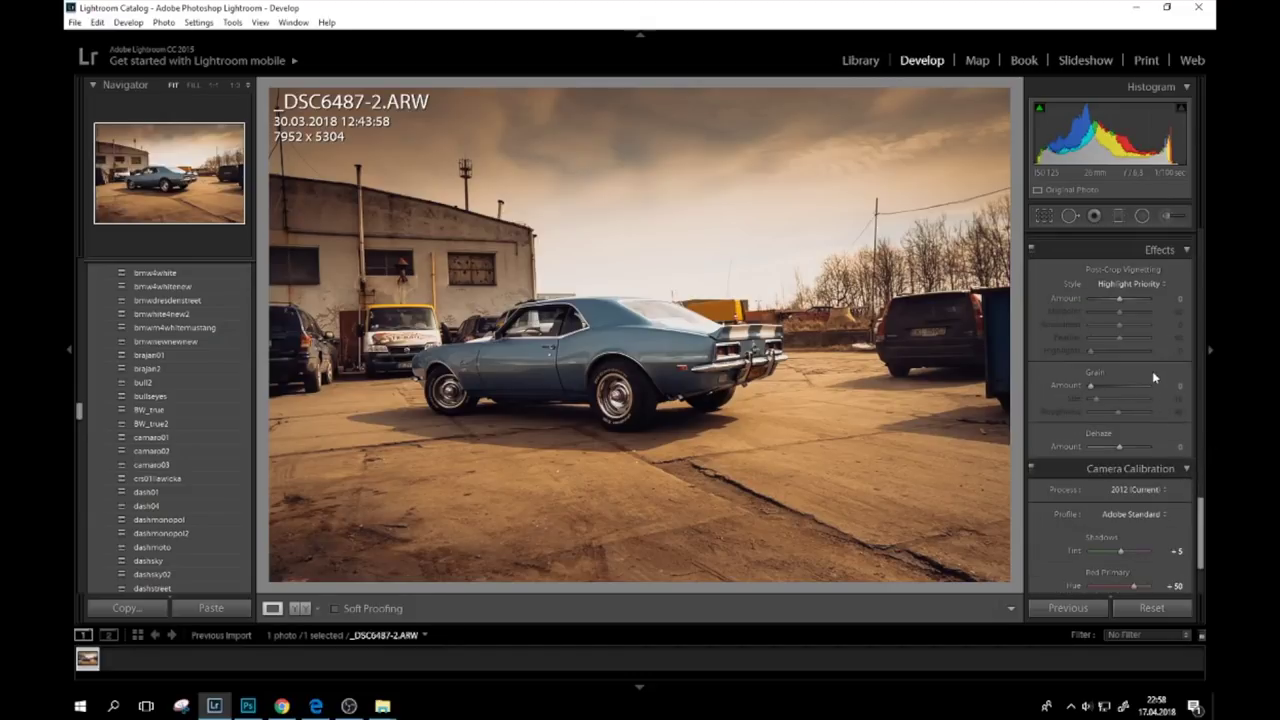
Step: Set the Red Primary hue to +57 in Camera Calibration, and try a Blue Primary hue of -71 but undo it
scroll(1145, 352, "down", 2)
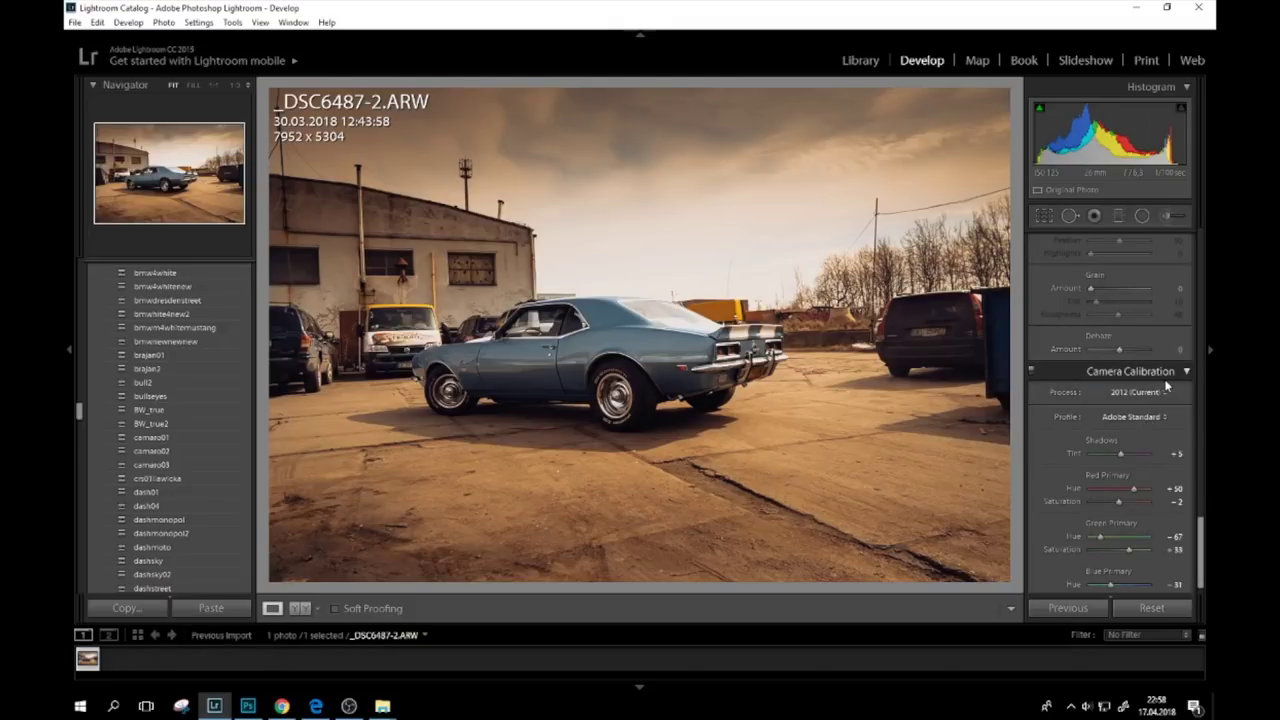
scroll(1166, 432, "down", 1)
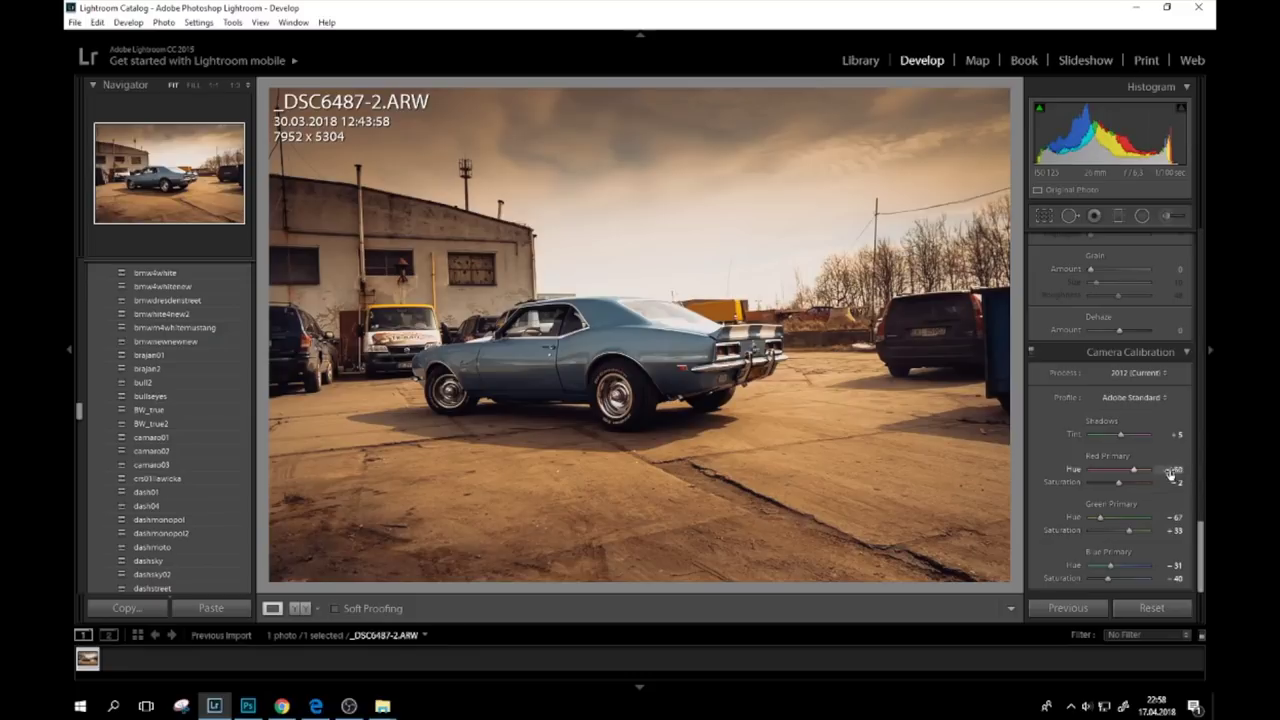
left_click_drag(1134, 469, 1125, 470)
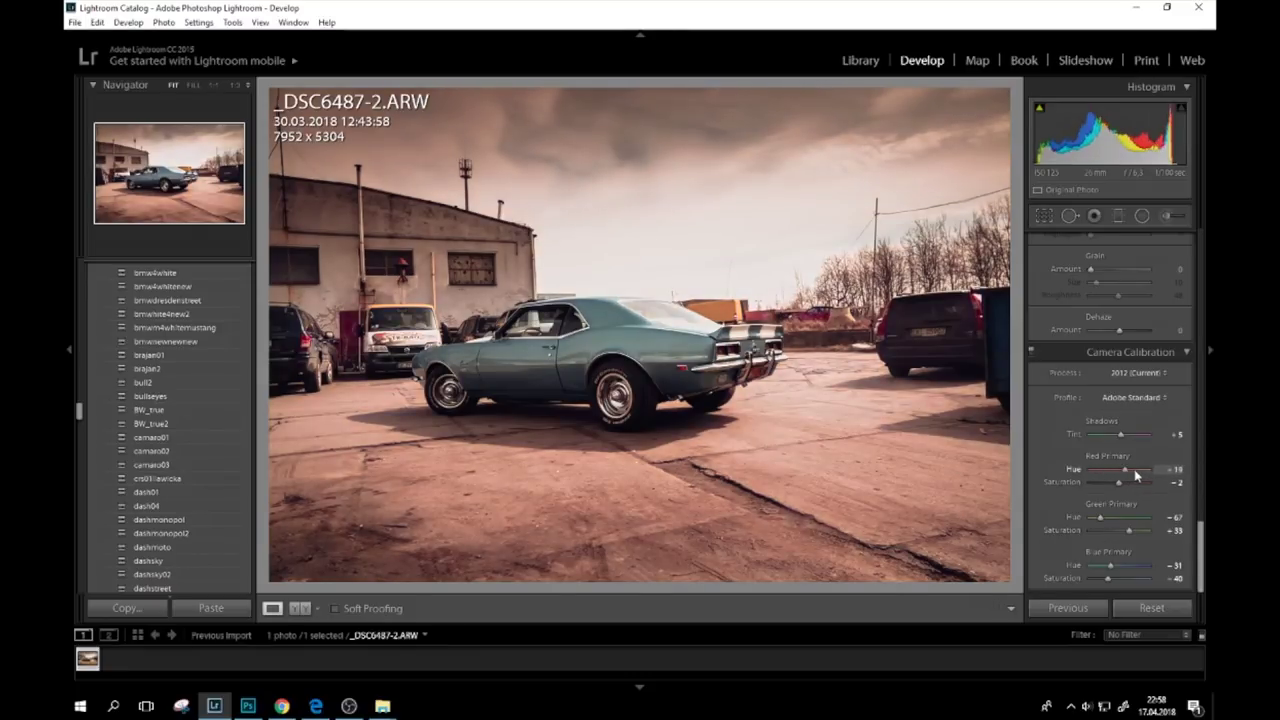
left_click(1136, 470)
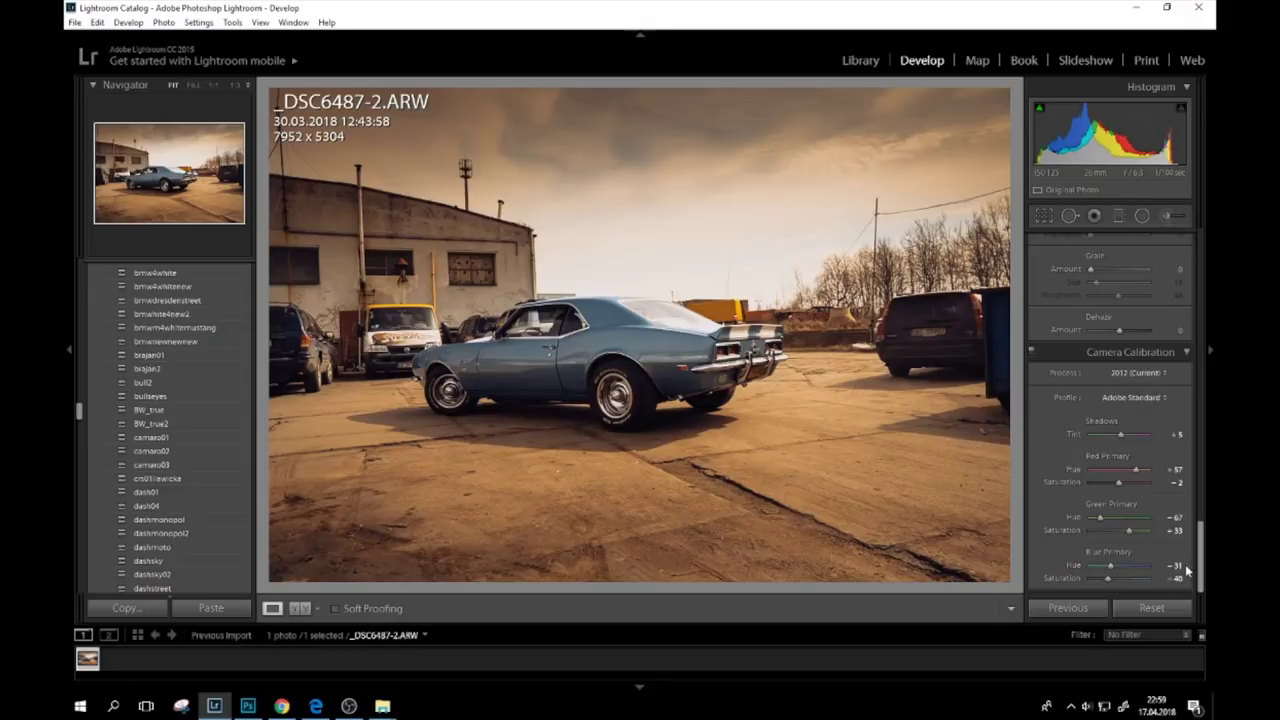
left_click_drag(1111, 564, 1103, 567)
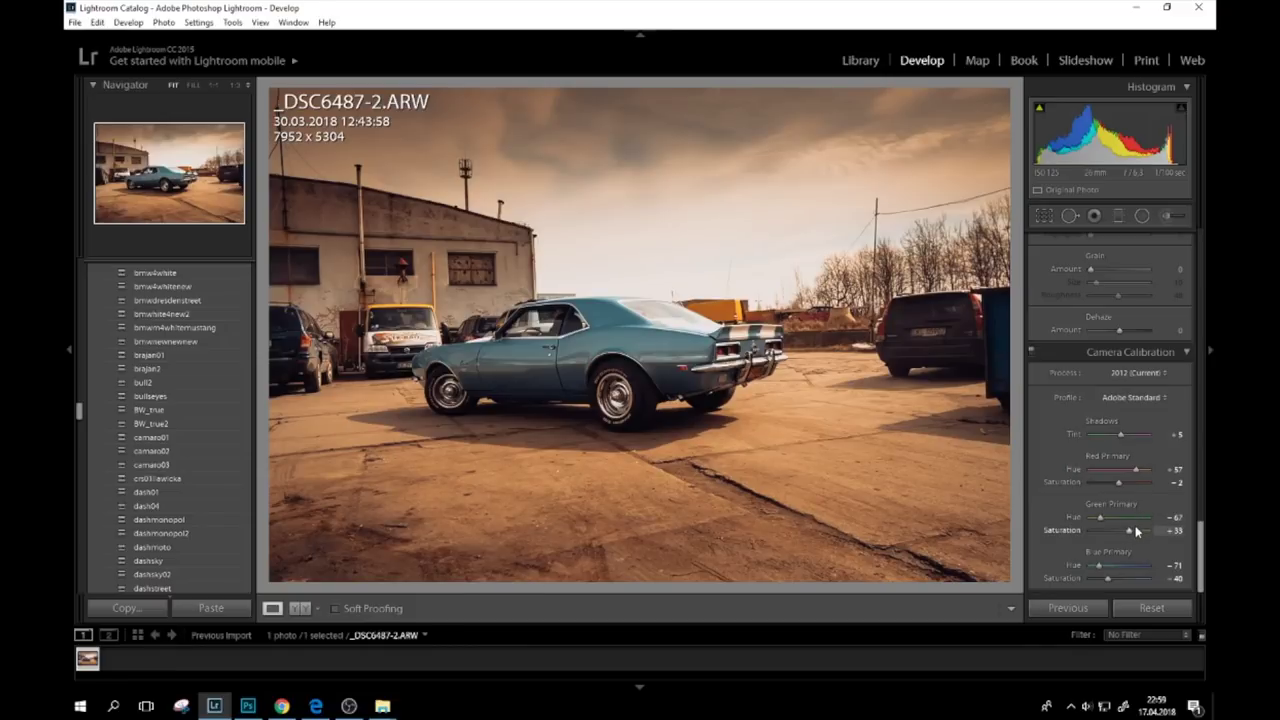
key("ctrl+z")
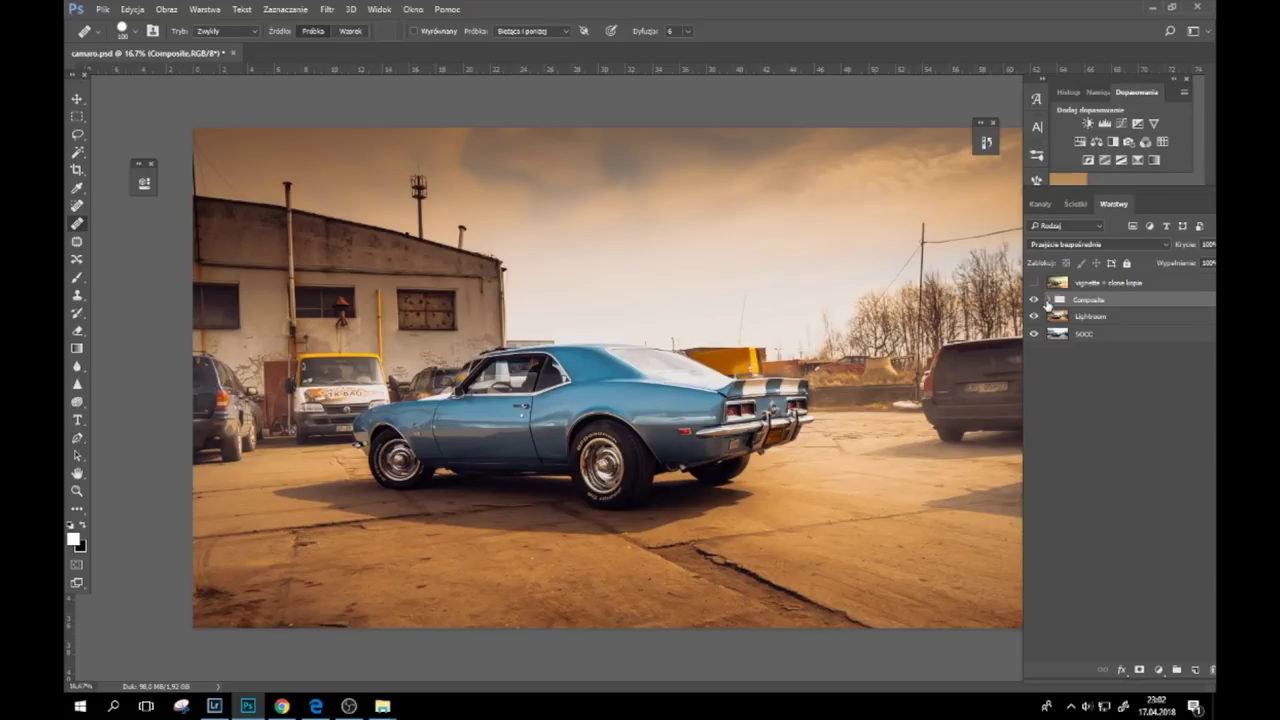
Step: In Photoshop, expand the Composite group and show its lowest layer, Warstwa 32
left_click(1047, 302)
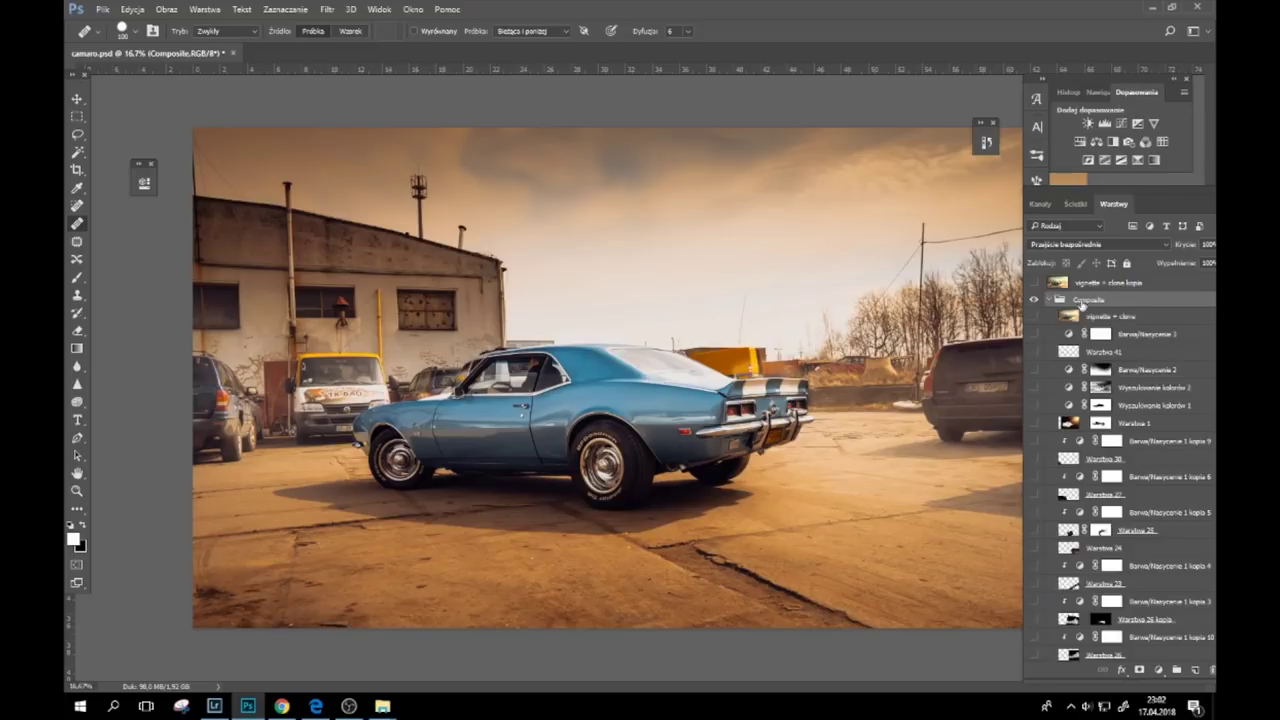
scroll(1167, 360, "down", 6)
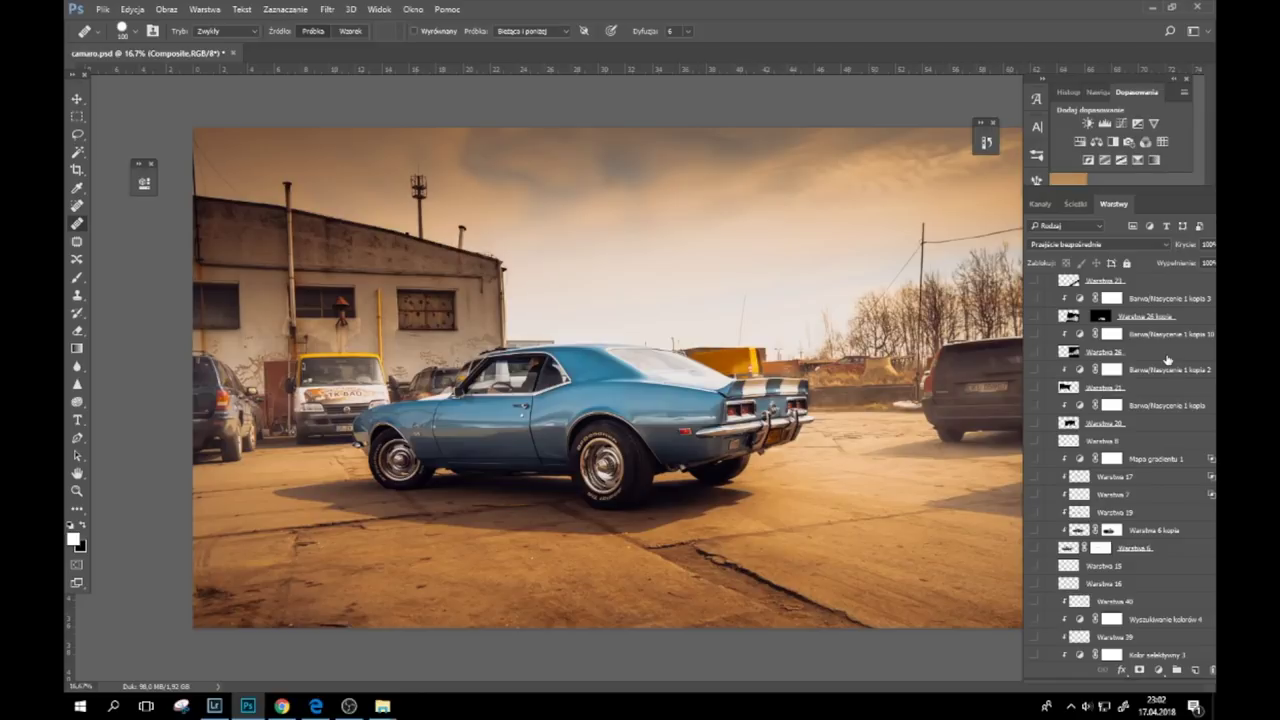
scroll(1167, 360, "down", 6)
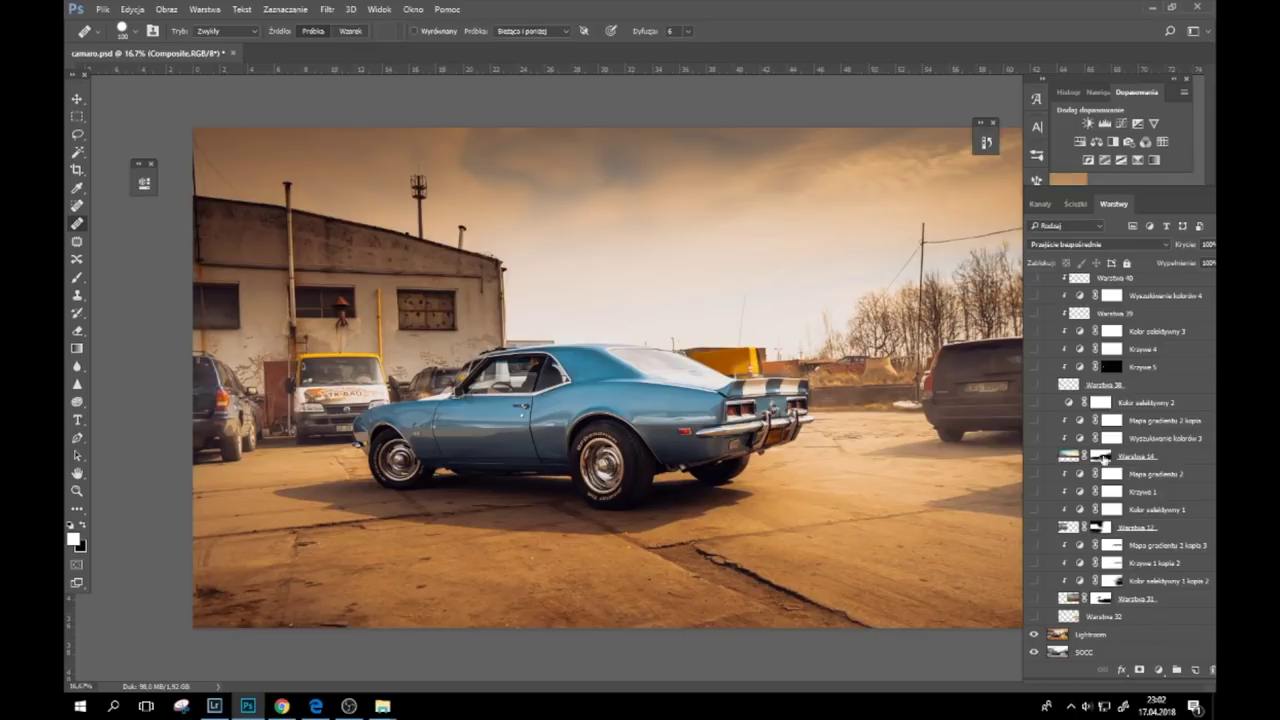
left_click(1034, 617)
left_click(1035, 618)
left_click(1035, 618)
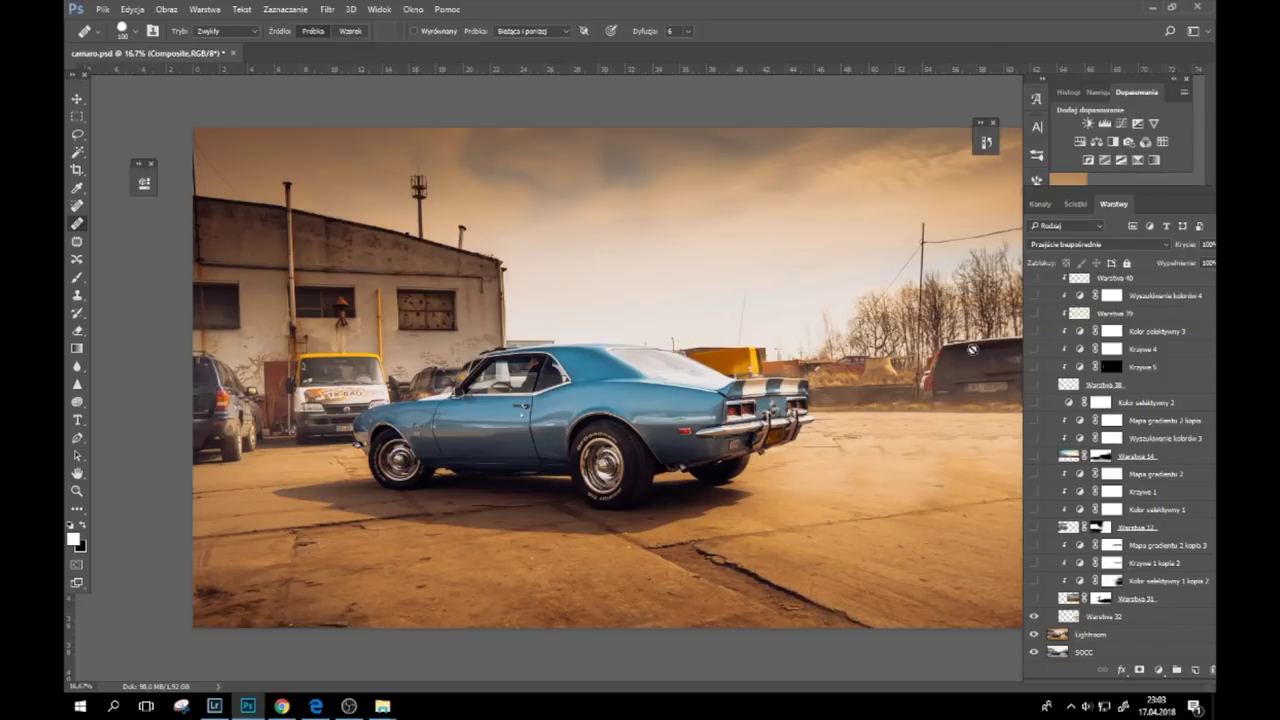
Step: Show the landscape layer Warstwa 31 with its clipped adjustments Kolor selektywny 1 kopia 2, Krzywe 1 kopia 2 and Mapa gradientu 2 kopia 3
left_click(1036, 600)
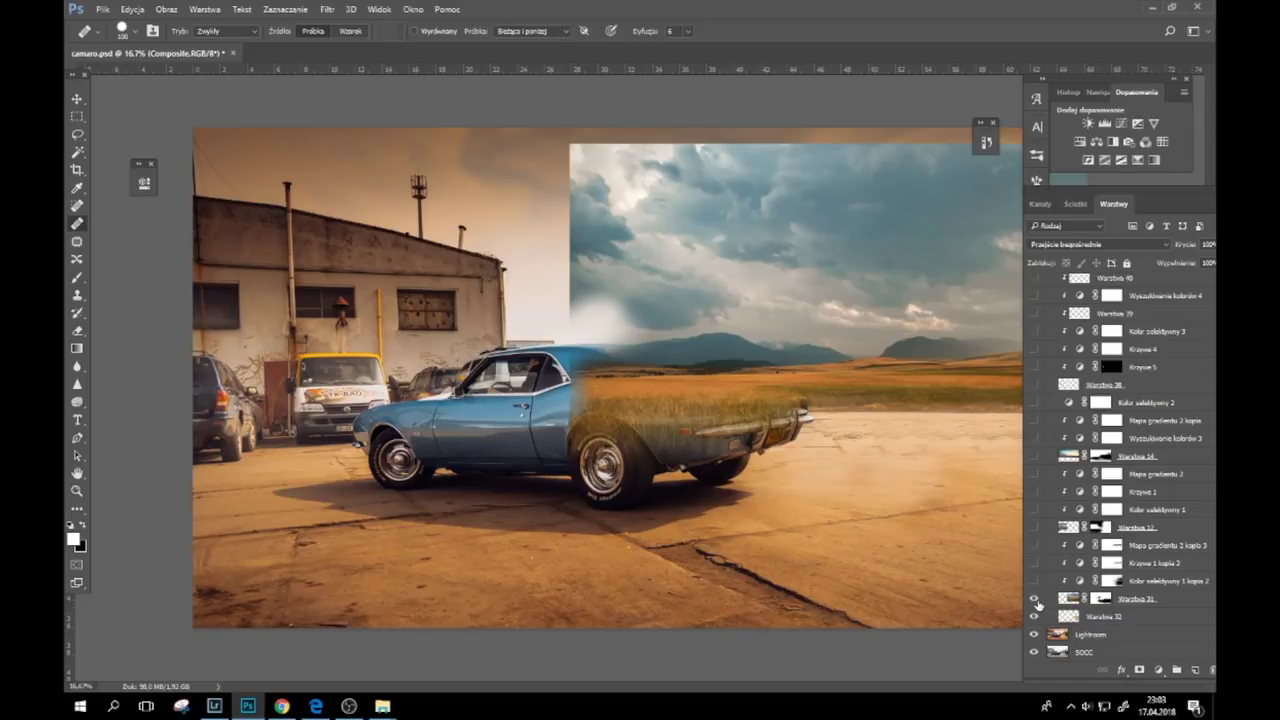
left_click(1036, 600)
left_click(1036, 600)
left_click(1036, 581)
left_click(1036, 563)
left_click(1036, 546)
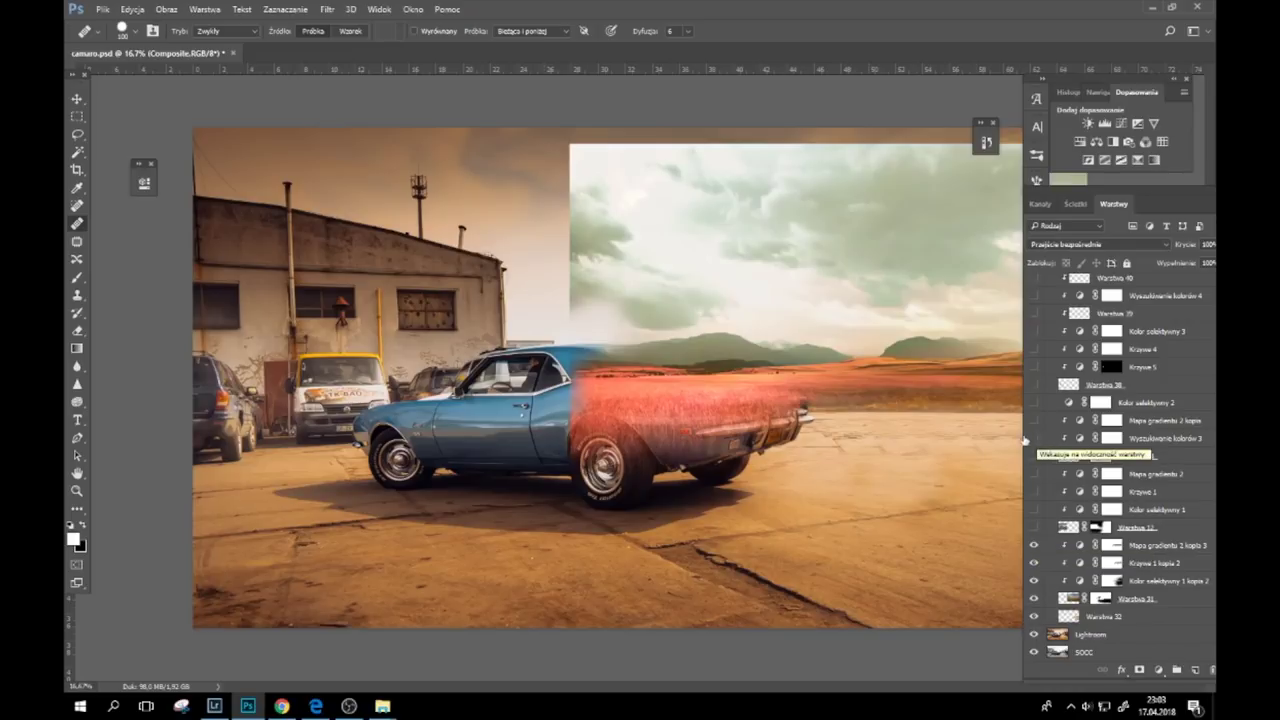
Step: Show the white house layer with its clipped adjustments Kolor selektywny 1, Krzywe 1 and Mapa gradientu 2
left_click(1033, 528)
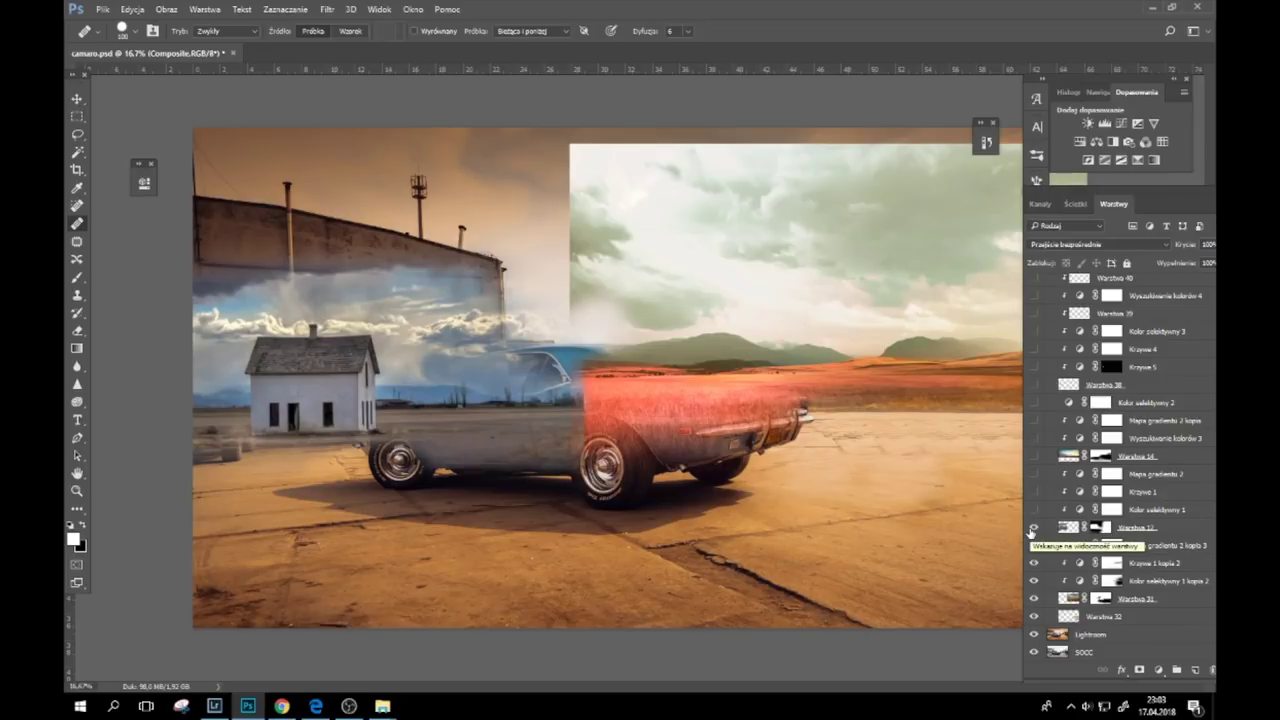
left_click(1033, 510)
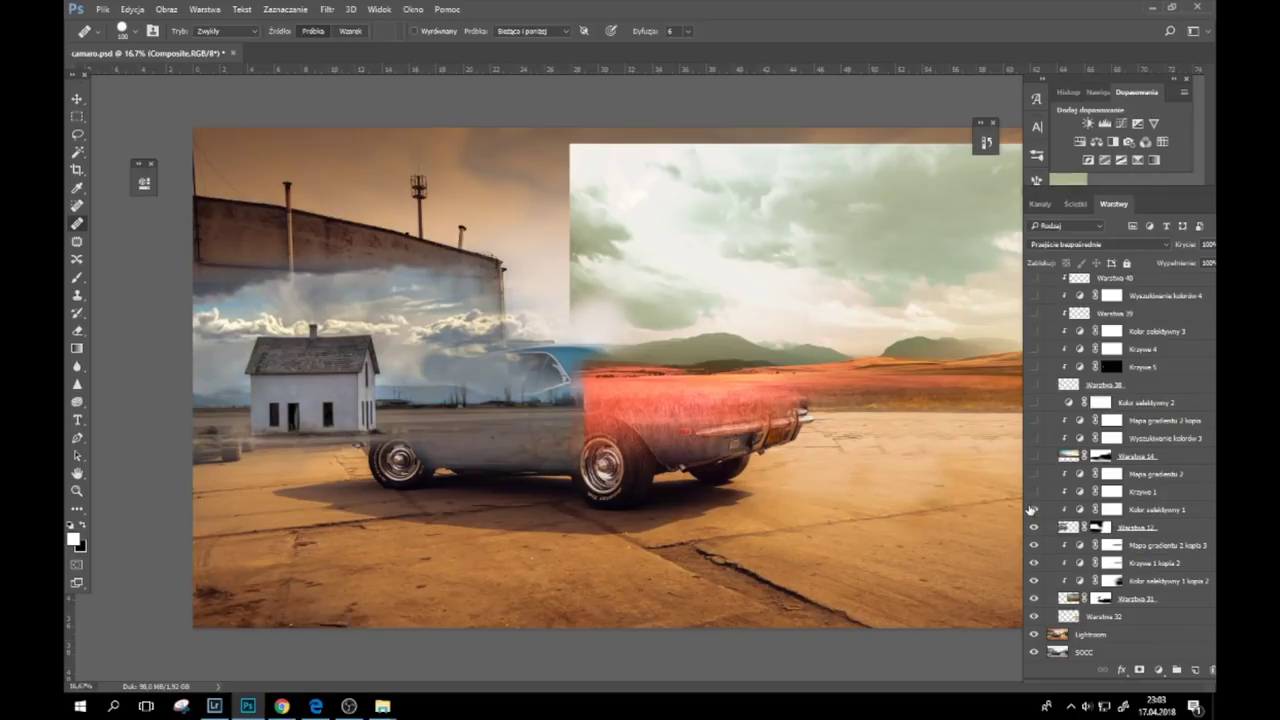
left_click(1033, 492)
left_click(1033, 475)
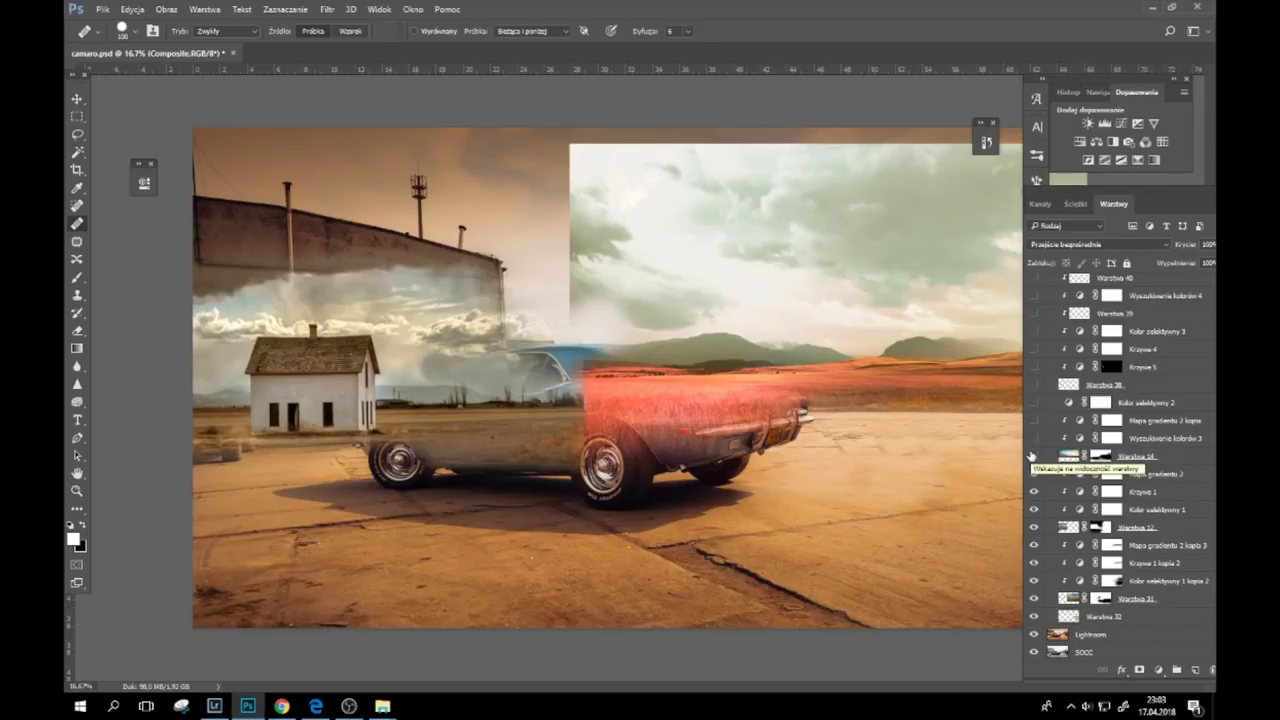
Step: Show the sky layer Warstwa 14 with its clipped adjustments Wyszukiwanie kolorów 3 and Mapa gradientu 2 kopia
left_click(1032, 456)
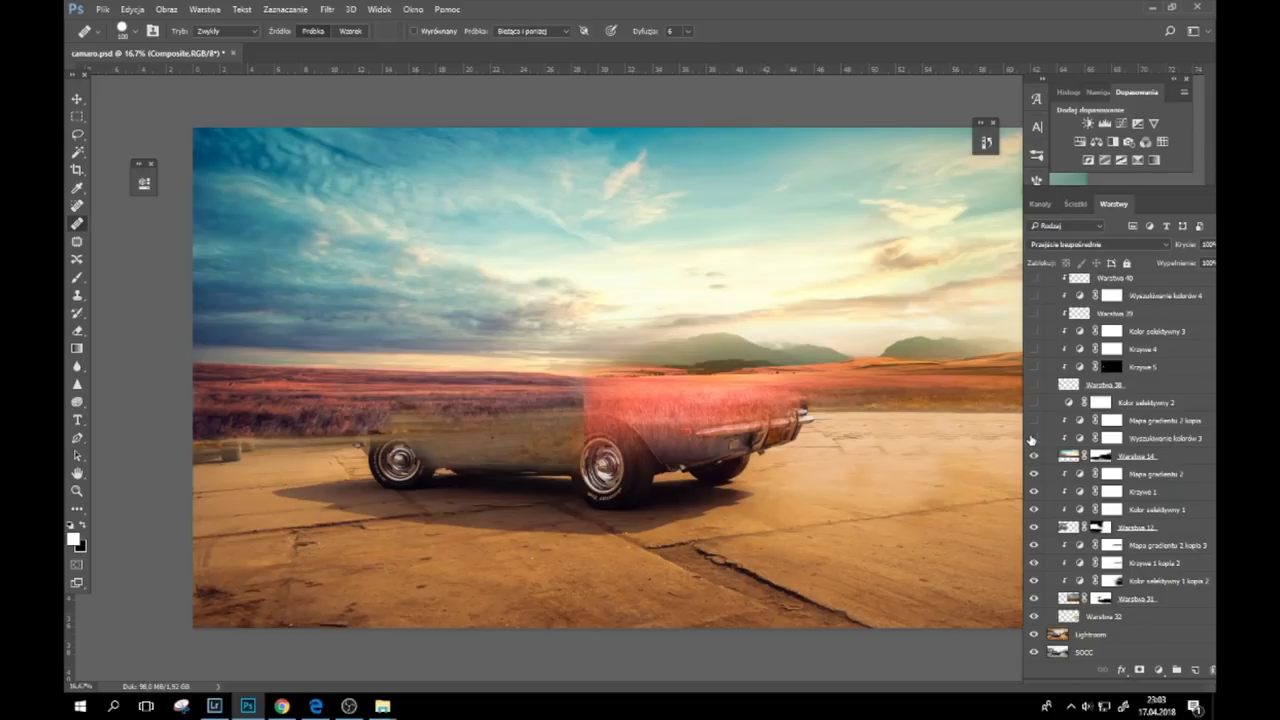
left_click(1032, 440)
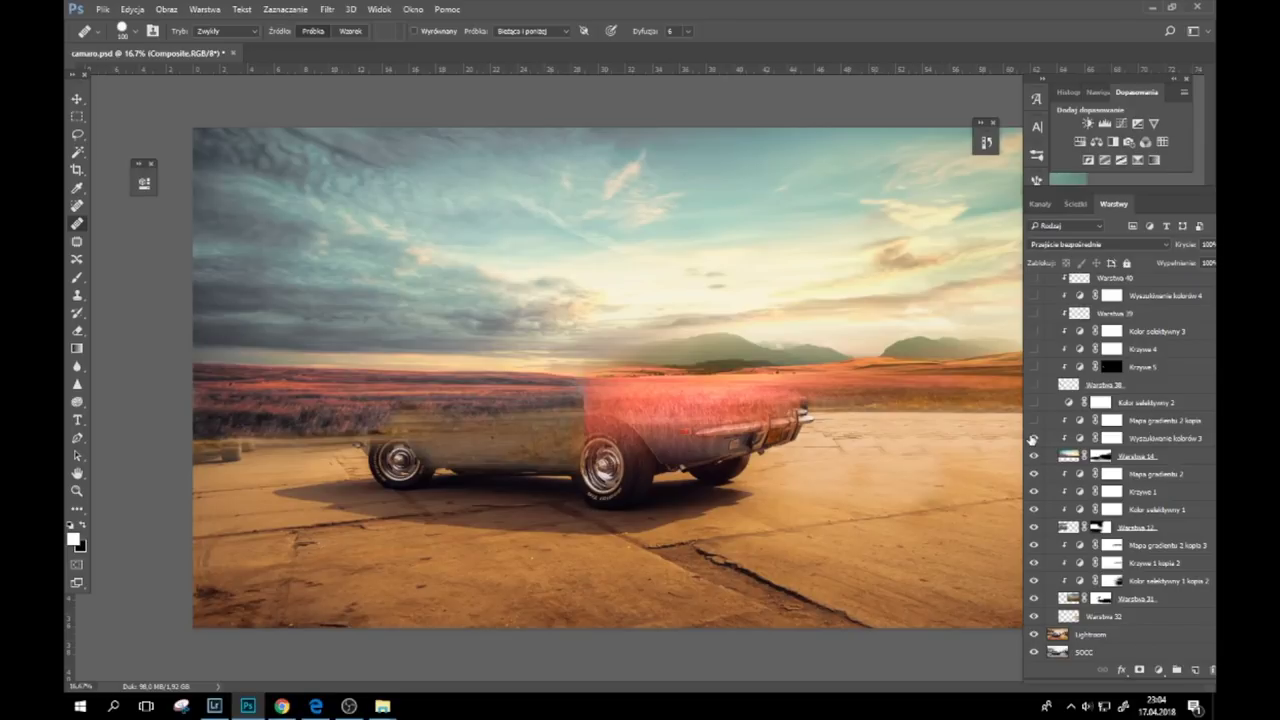
left_click(1033, 438)
left_click(1033, 438)
left_click(1033, 421)
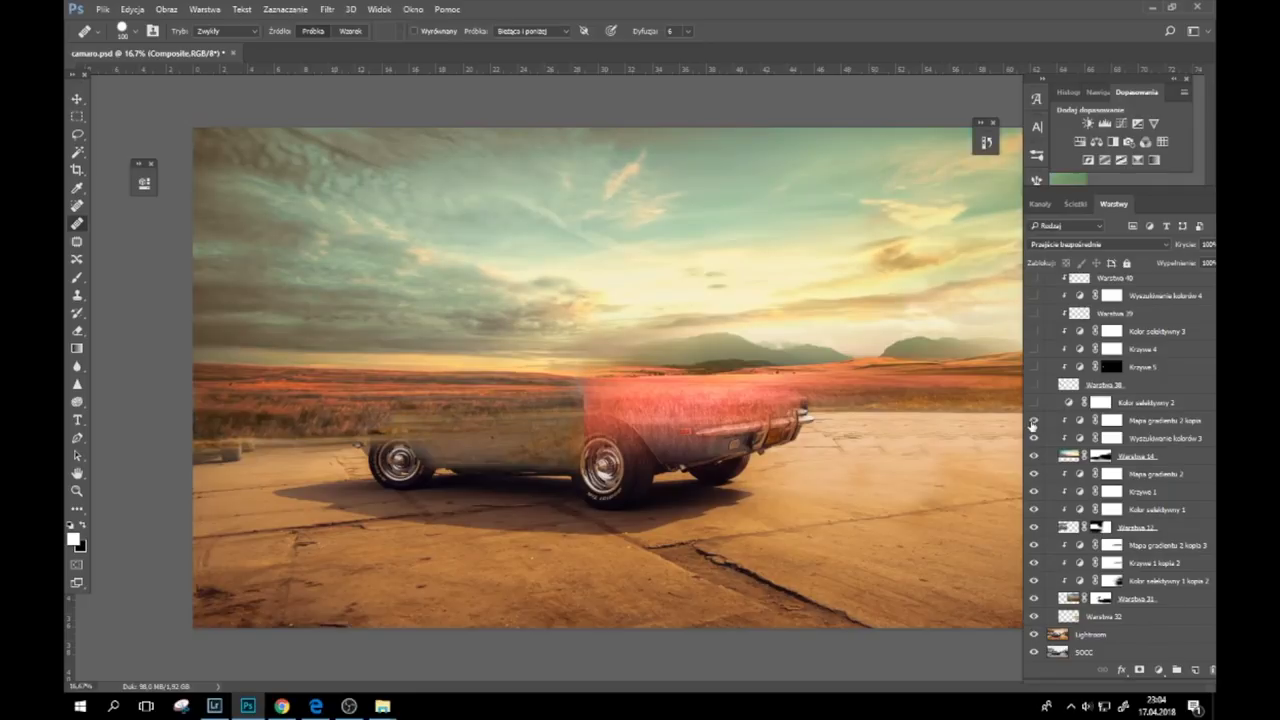
Step: Review the gradient used by Mapa gradientu 2 kopia and compare the image with and without that adjustment
left_click(1078, 428)
double_click(1078, 428)
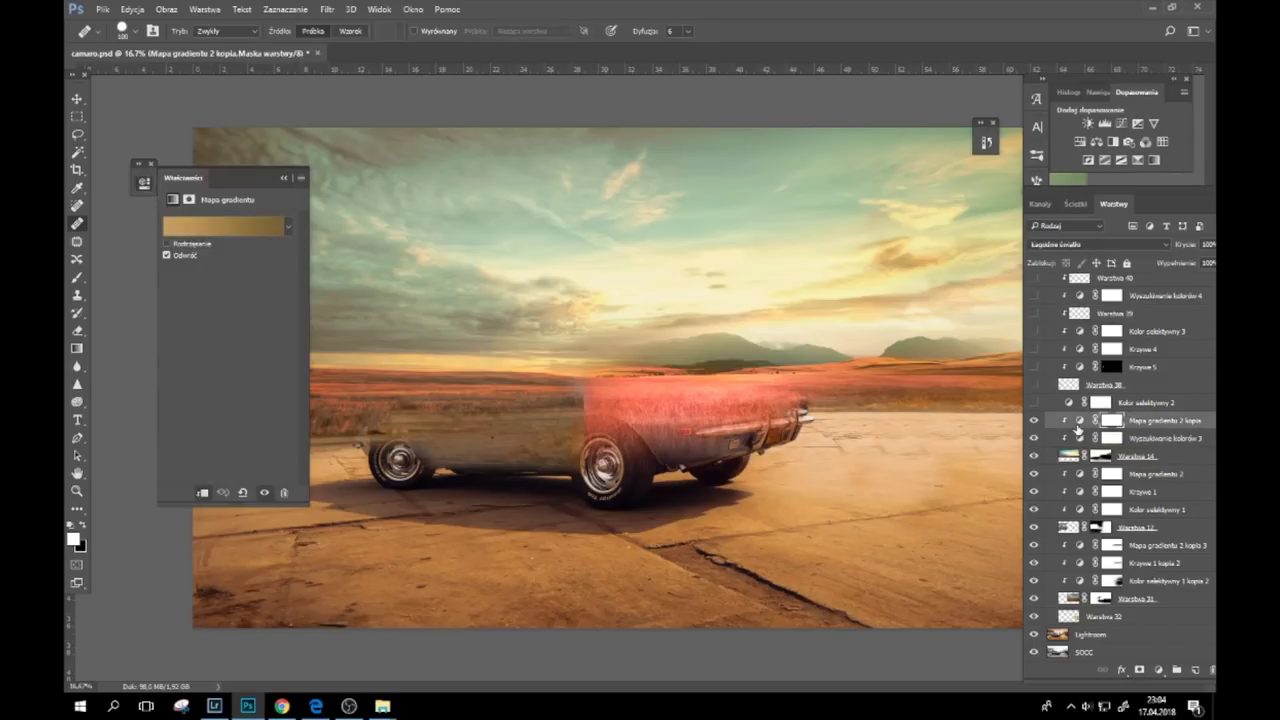
left_click(288, 216)
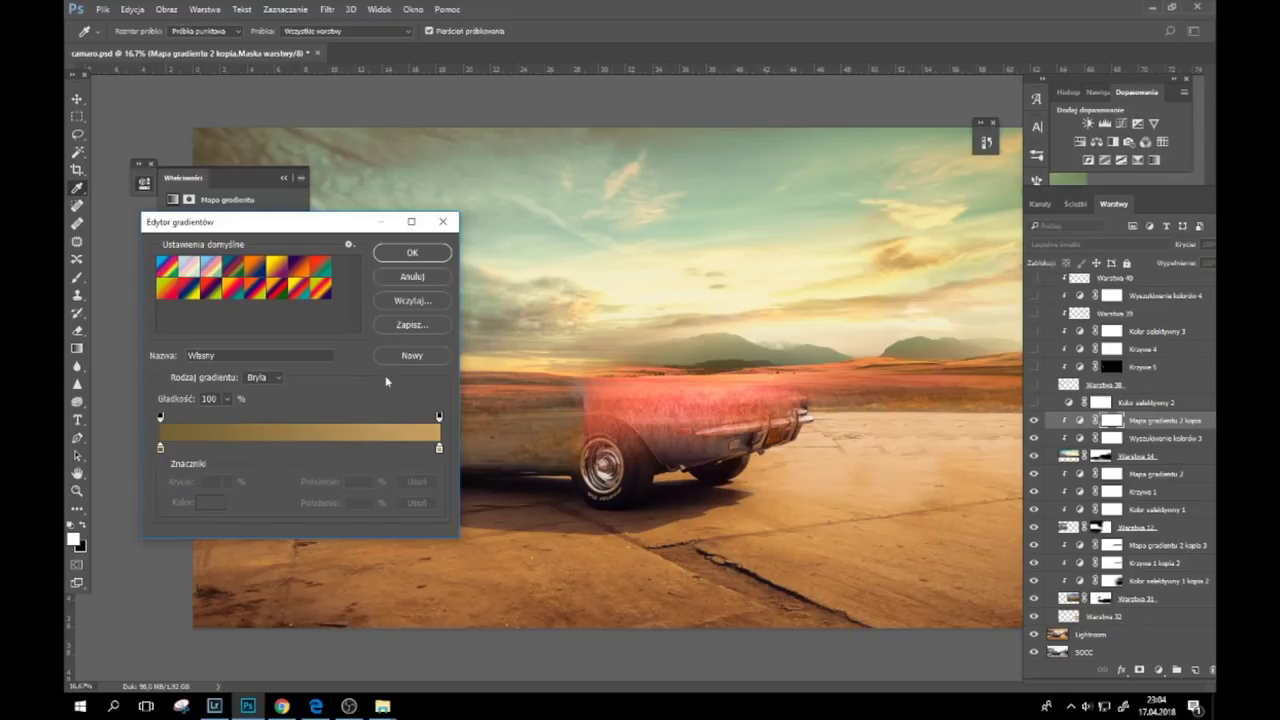
left_click(412, 253)
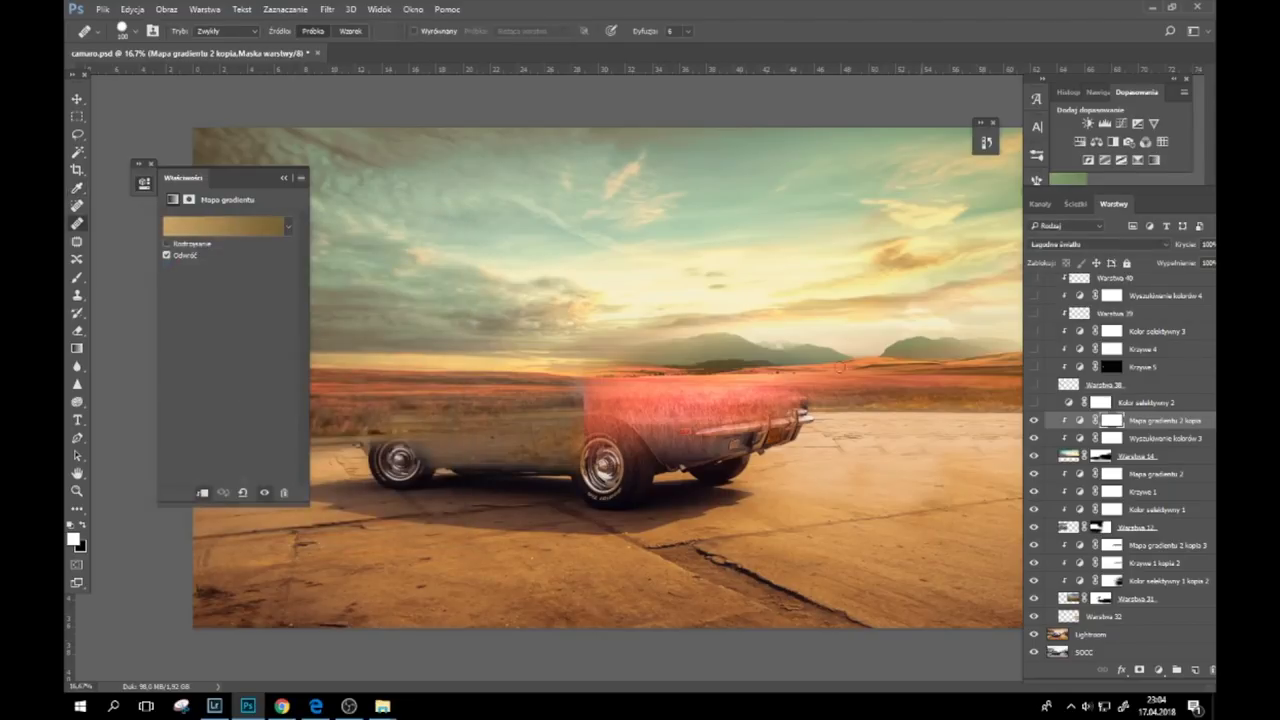
left_click(284, 177)
left_click(1035, 421)
left_click(1035, 421)
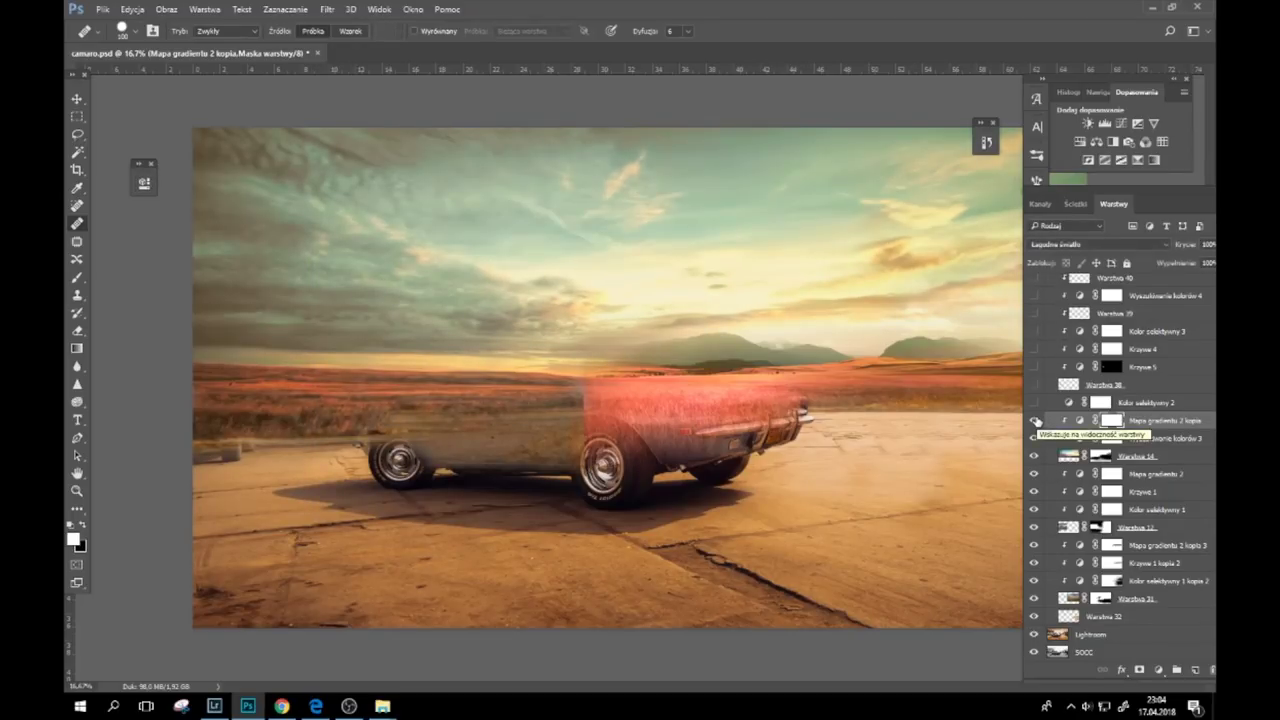
Step: Show Kolor selektywny 2 and the barn layer Warstwa 38 with all its clipped layers, from Krzywe 5 up to Warstwa 40
left_click(1033, 402)
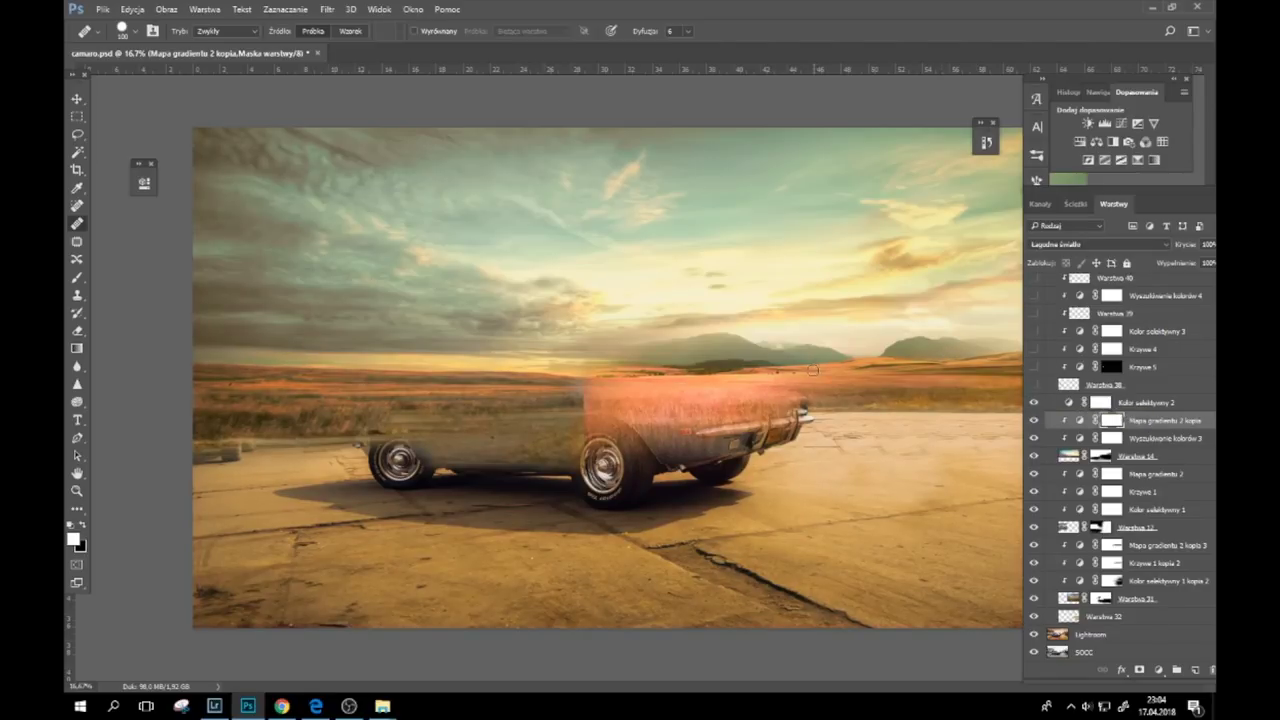
scroll(1106, 413, "up", 2)
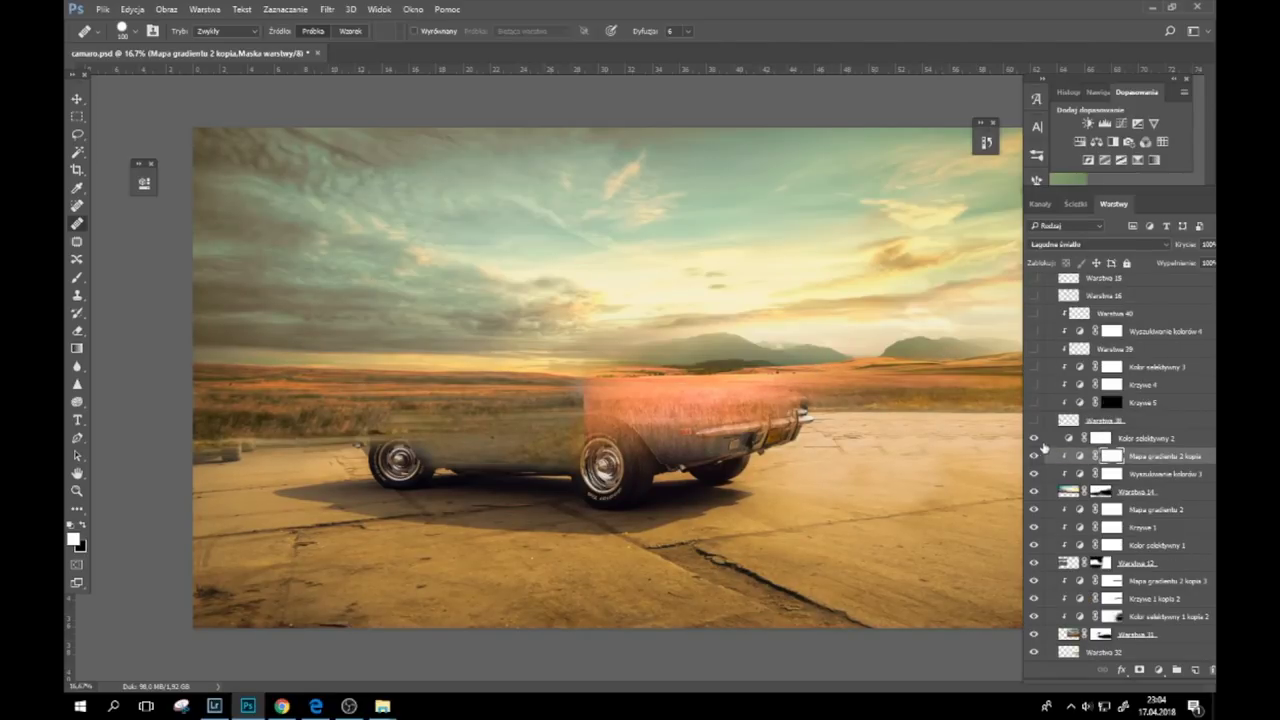
left_click(1033, 421)
left_click(1034, 402)
left_click(1034, 385)
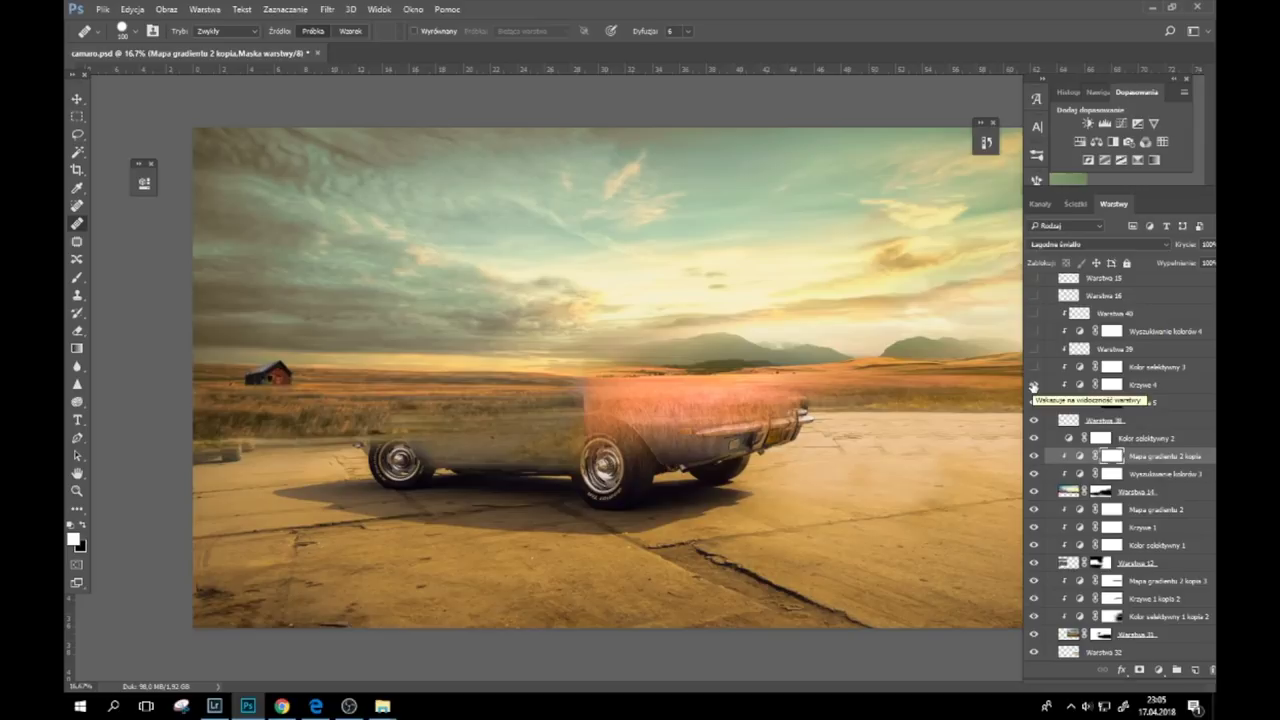
left_click(1035, 367)
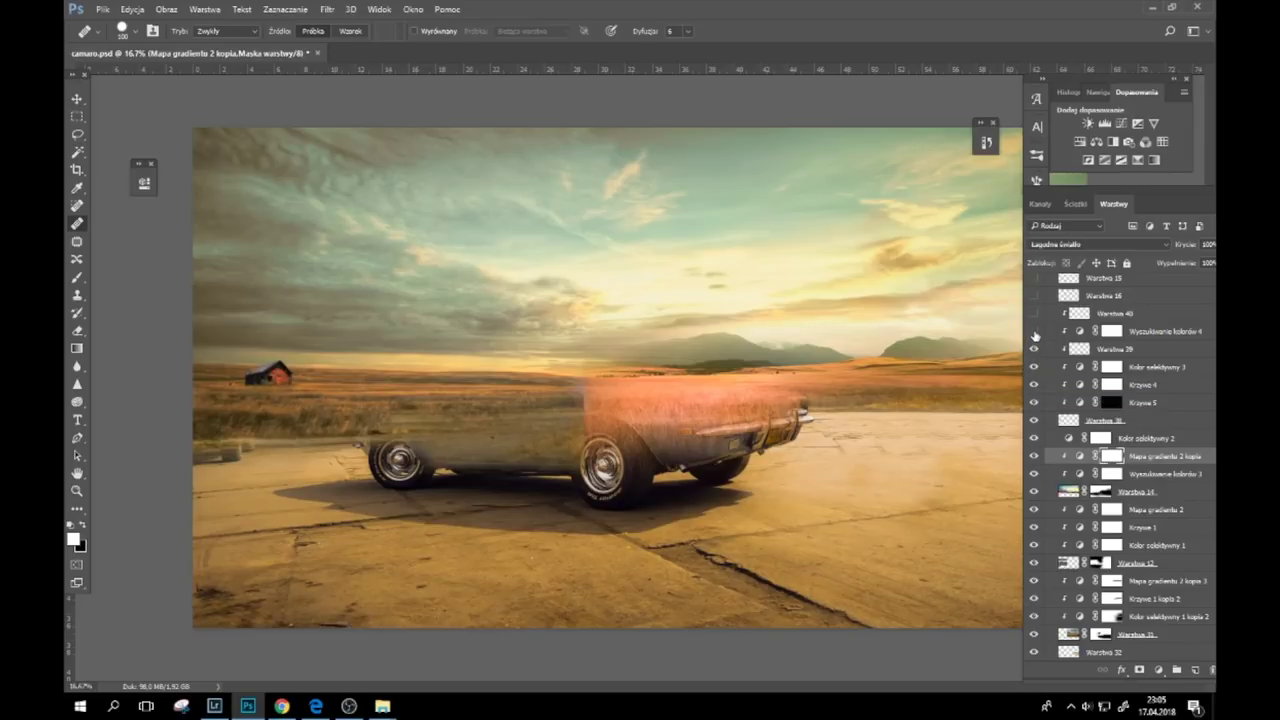
left_click(1035, 331)
Step: Show Warstwa 16, Warstwa 15, the cut-out car layer Warstwa 6 and its clipped copy Warstwa 6 kopia
scroll(1160, 318, "up", 2)
scroll(1160, 318, "up", 2)
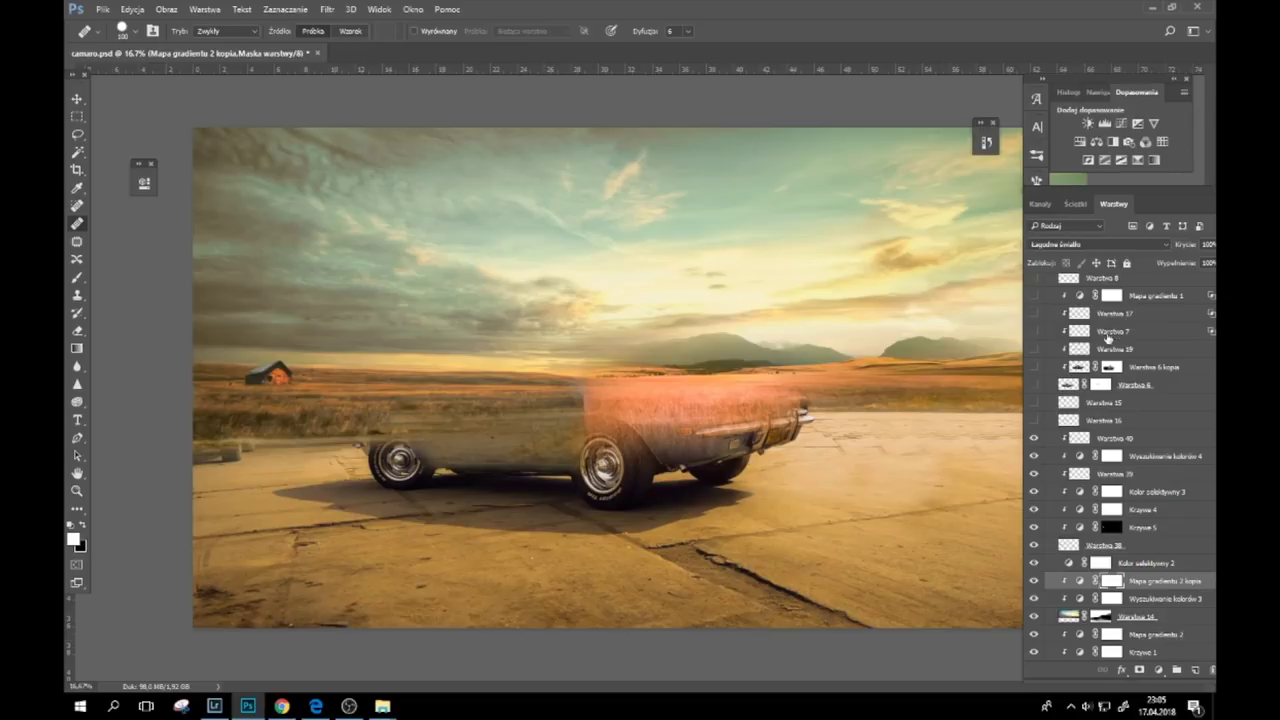
left_click(1033, 385)
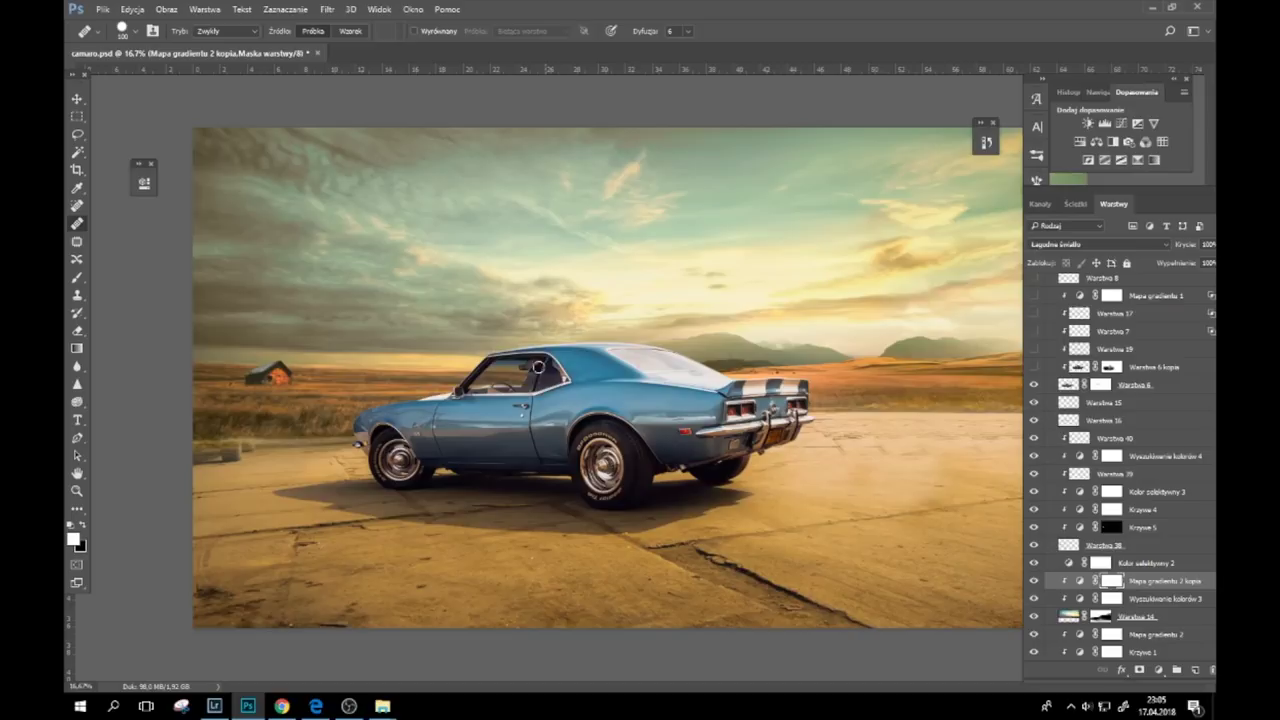
left_click(1035, 368)
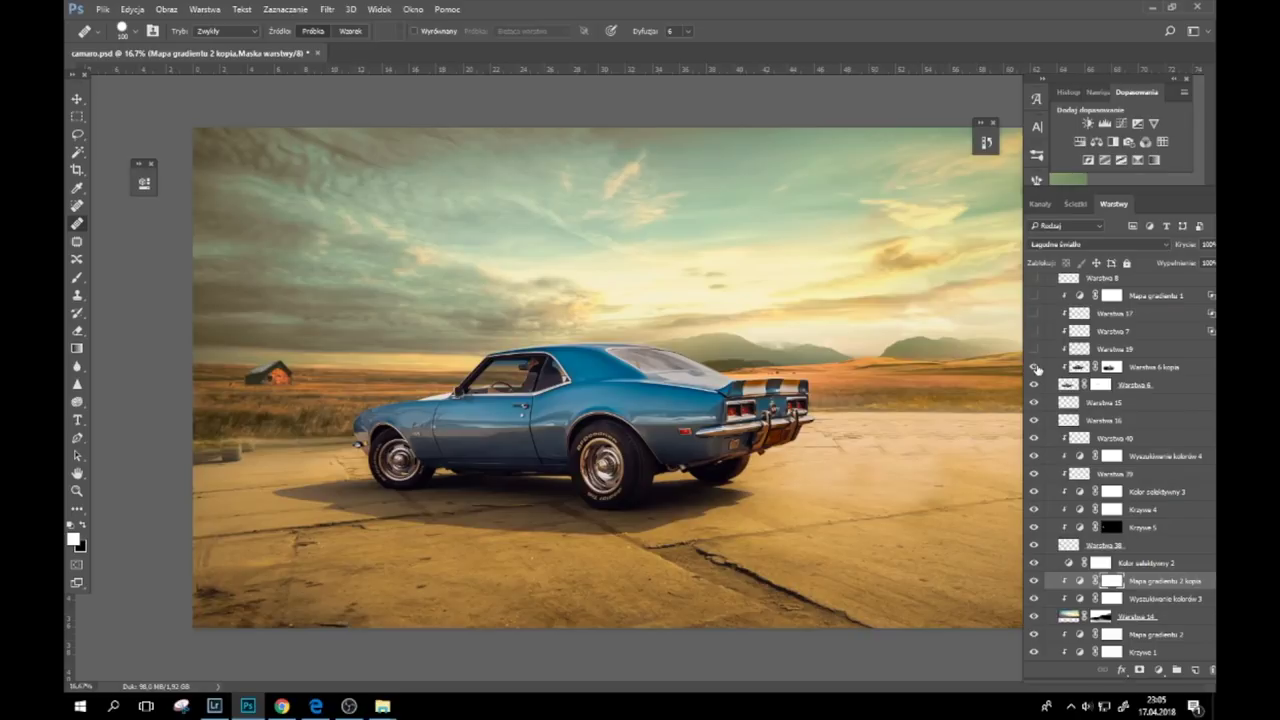
Step: Inspect the mask of Warstwa 6 kopia on its own and compare the car with and without that layer
left_click(1106, 368, "alt")
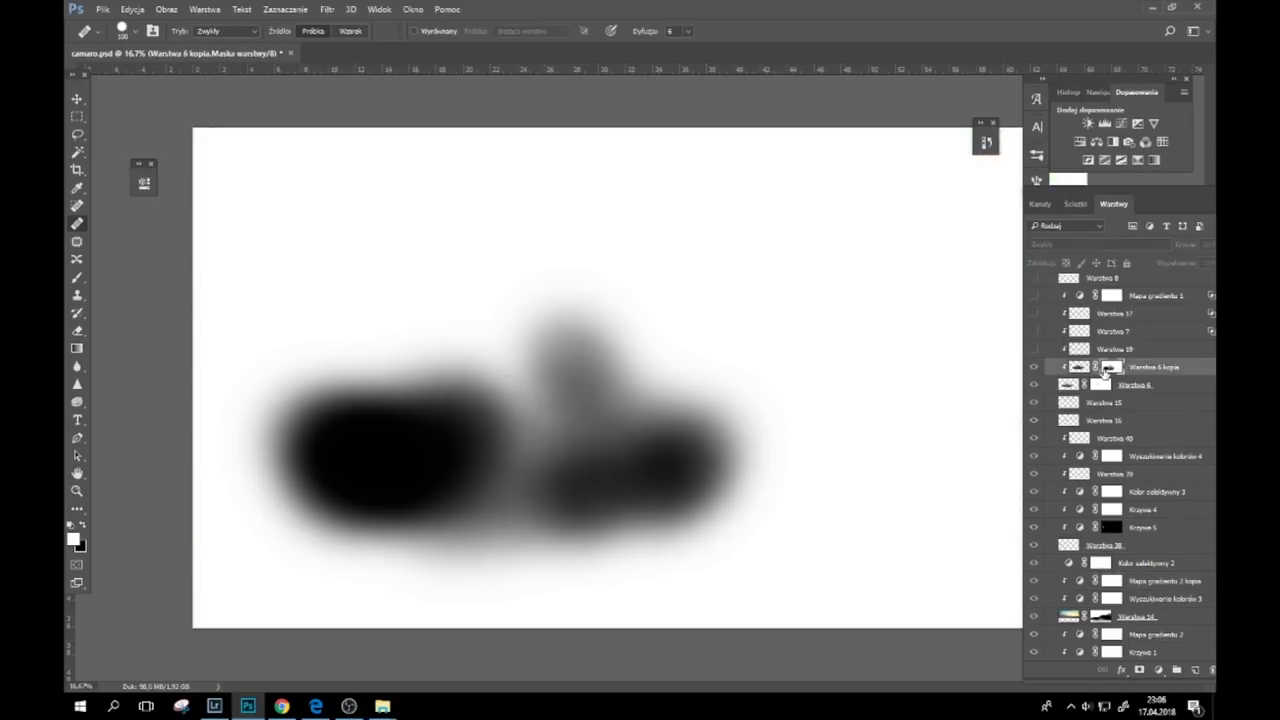
left_click(1106, 368, "alt")
left_click(1034, 368)
left_click(1034, 368)
Step: Show the car's clipped layers Warstwa 19, Warstwa 7 and Warstwa 17, comparing the image with and without Warstwa 17
scroll(1086, 346, "up", 2)
scroll(1128, 363, "up", 1)
left_click(1035, 402)
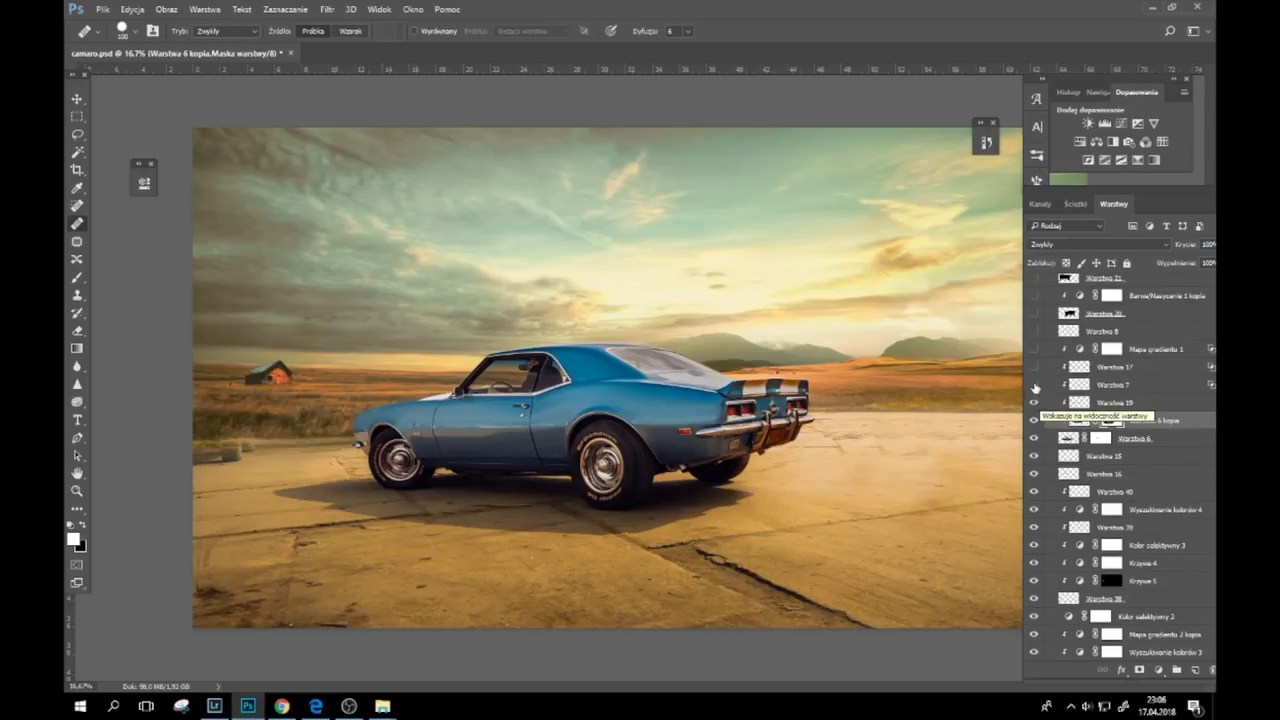
left_click(1034, 385)
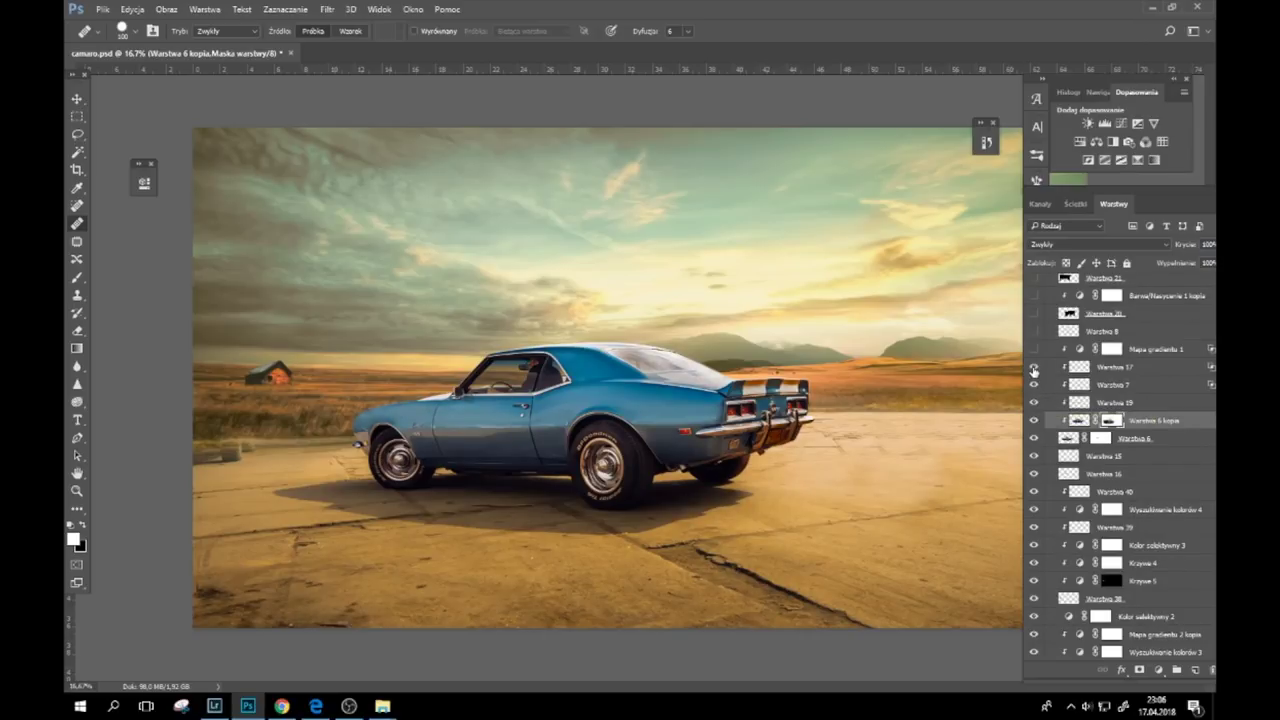
left_click(1034, 368)
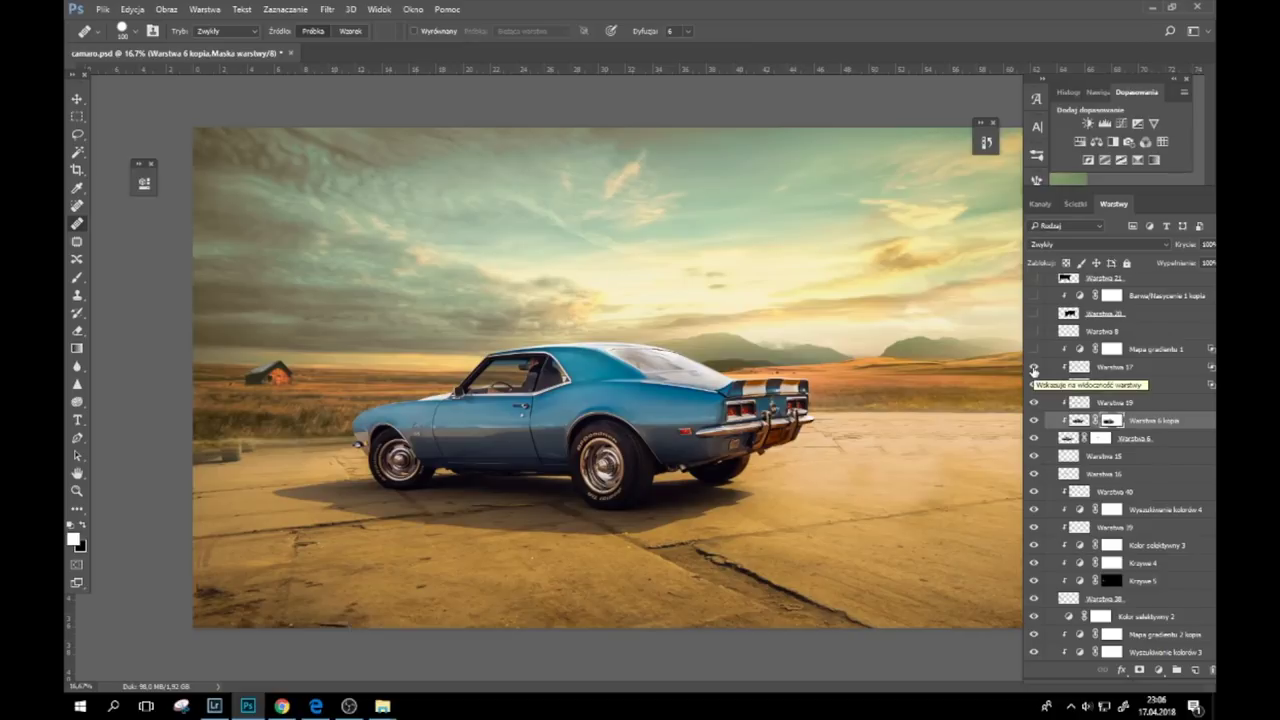
left_click(1034, 368)
left_click(1034, 368)
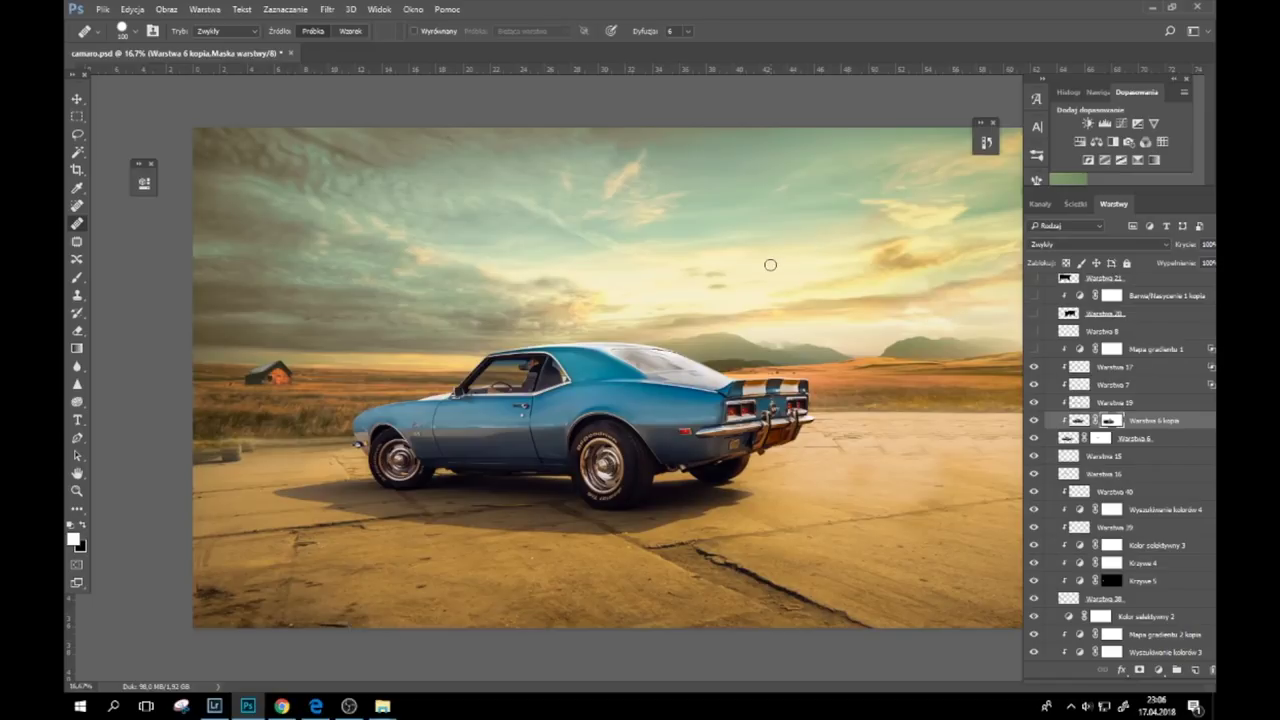
Step: Show the car's Mapa gradientu 1 adjustment, compare the image with and without it, and show Warstwa 8
left_click(1037, 350)
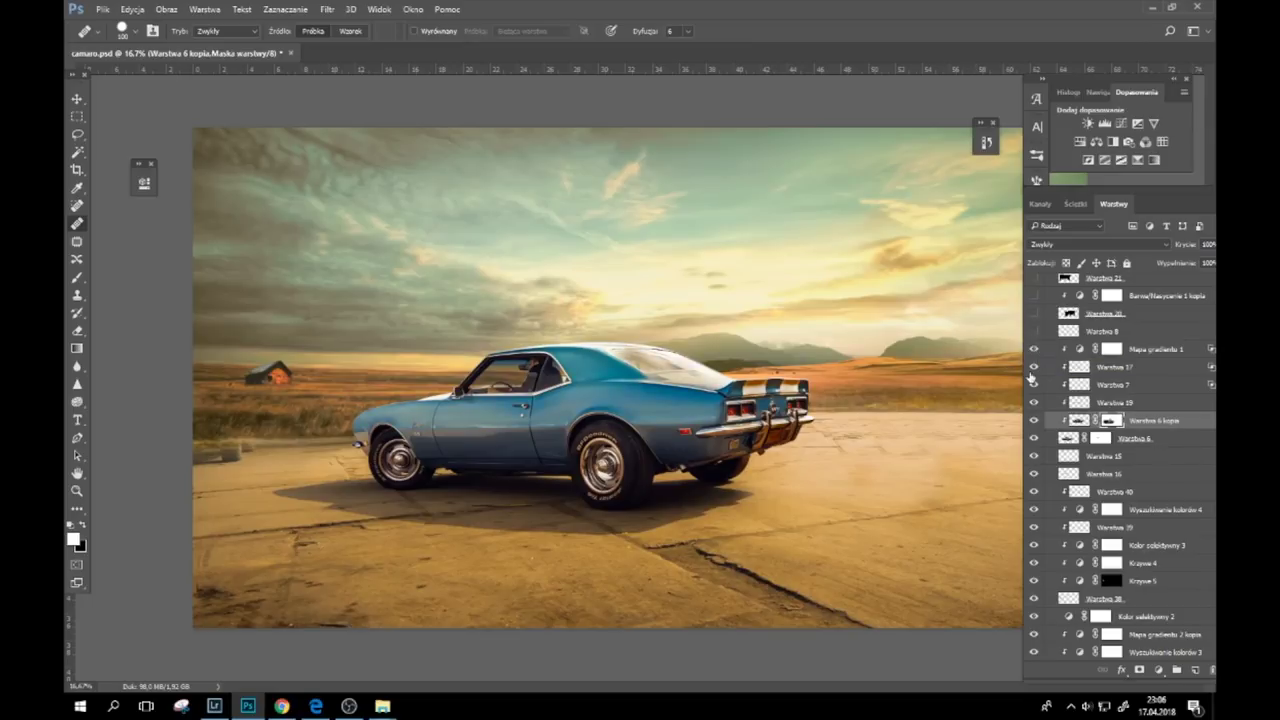
left_click(1031, 351)
left_click(1026, 353)
scroll(1025, 353, "up", 1)
left_click(1027, 368)
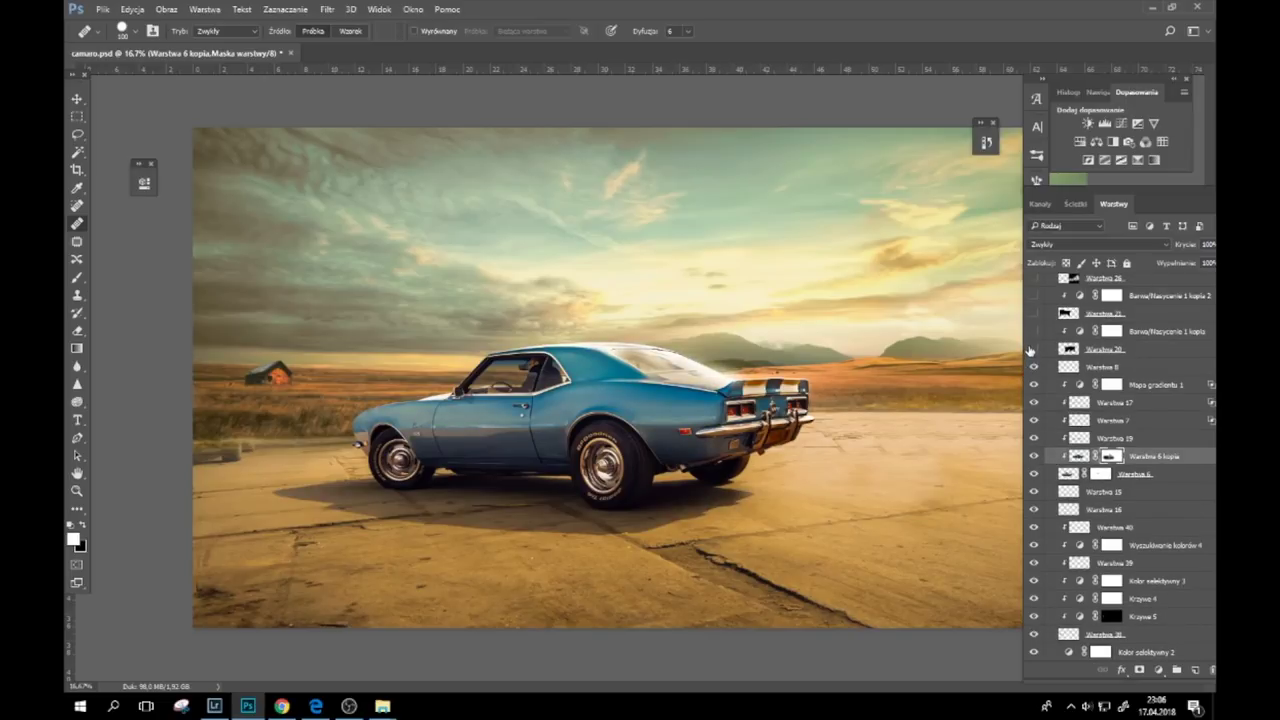
Step: Show the rear-wheel smoke layer Warstwa 20 with its clipped adjustment Barwa/Nasycenie 1 kopia
left_click(1032, 349)
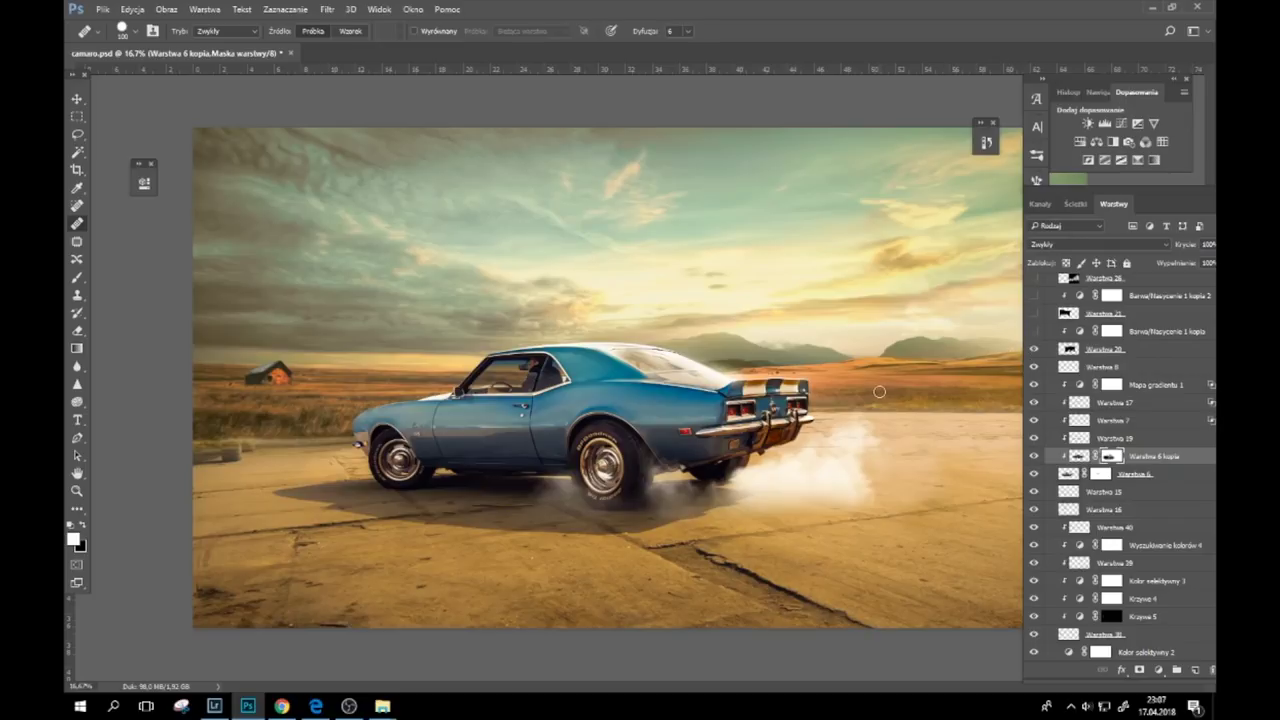
scroll(1143, 398, "up", 2)
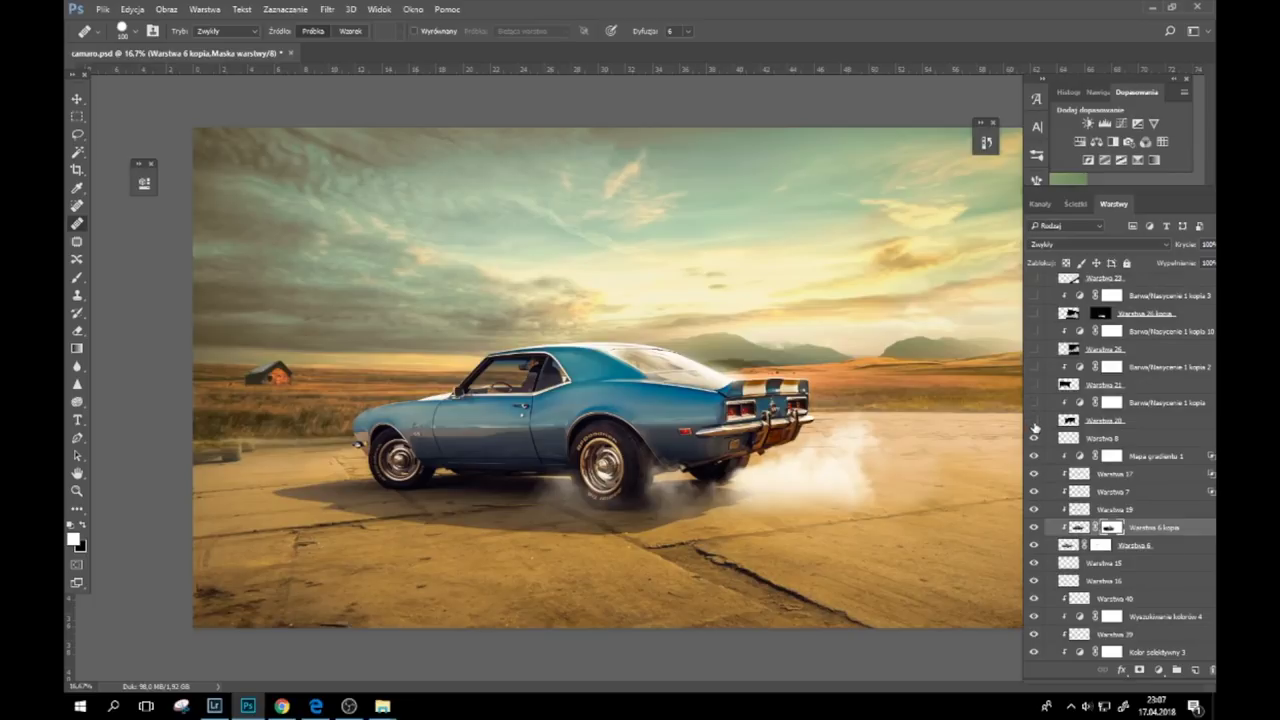
left_click(1034, 420)
left_click(1034, 420)
left_click(1034, 420)
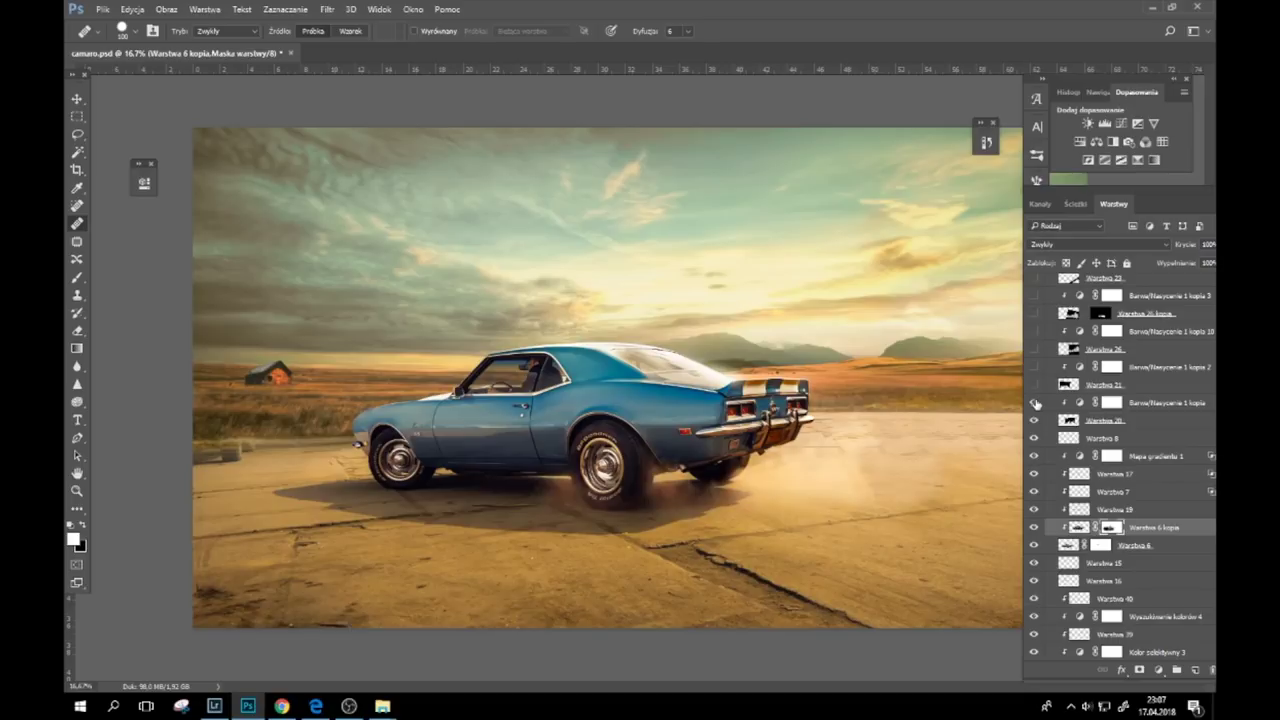
Step: Show smoke layers Warstwa 21 and Warstwa 26 with their clipped adjustments Barwa/Nasycenie 1 kopia 2 and kopia 10
scroll(1035, 402, "up", 1)
left_click(1034, 402)
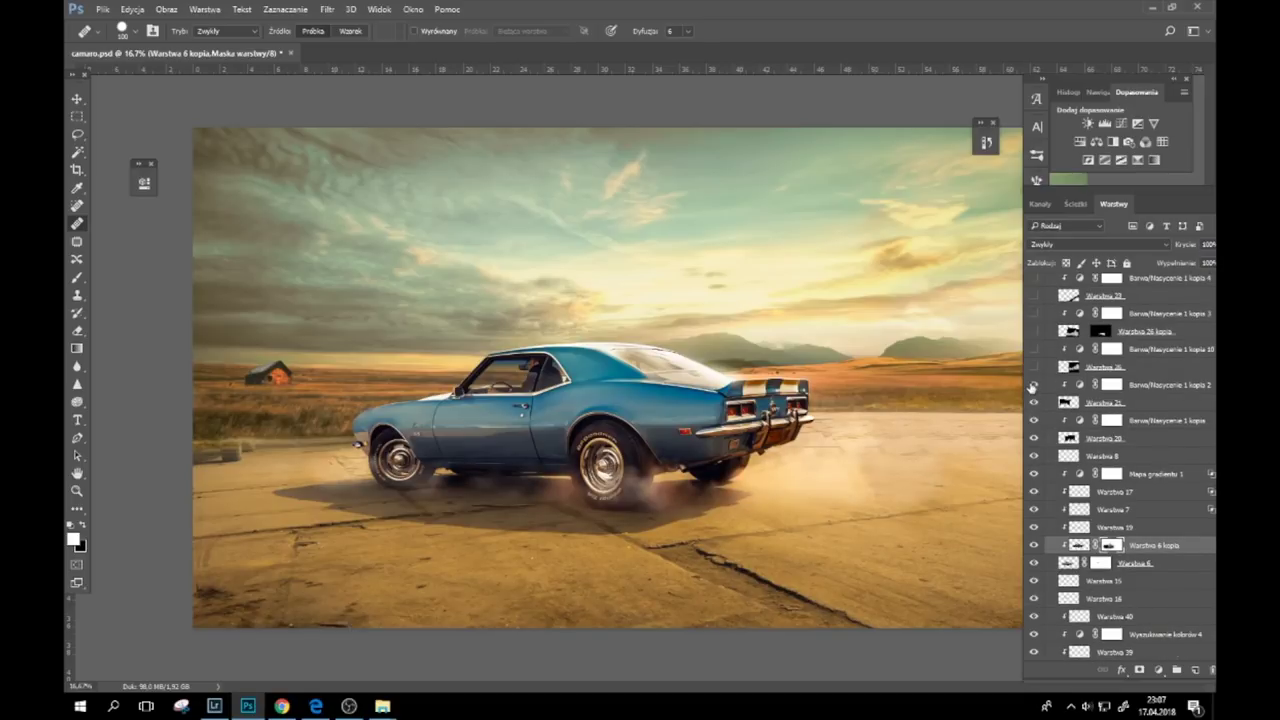
left_click(1033, 385)
left_click(1034, 367)
left_click(1035, 348)
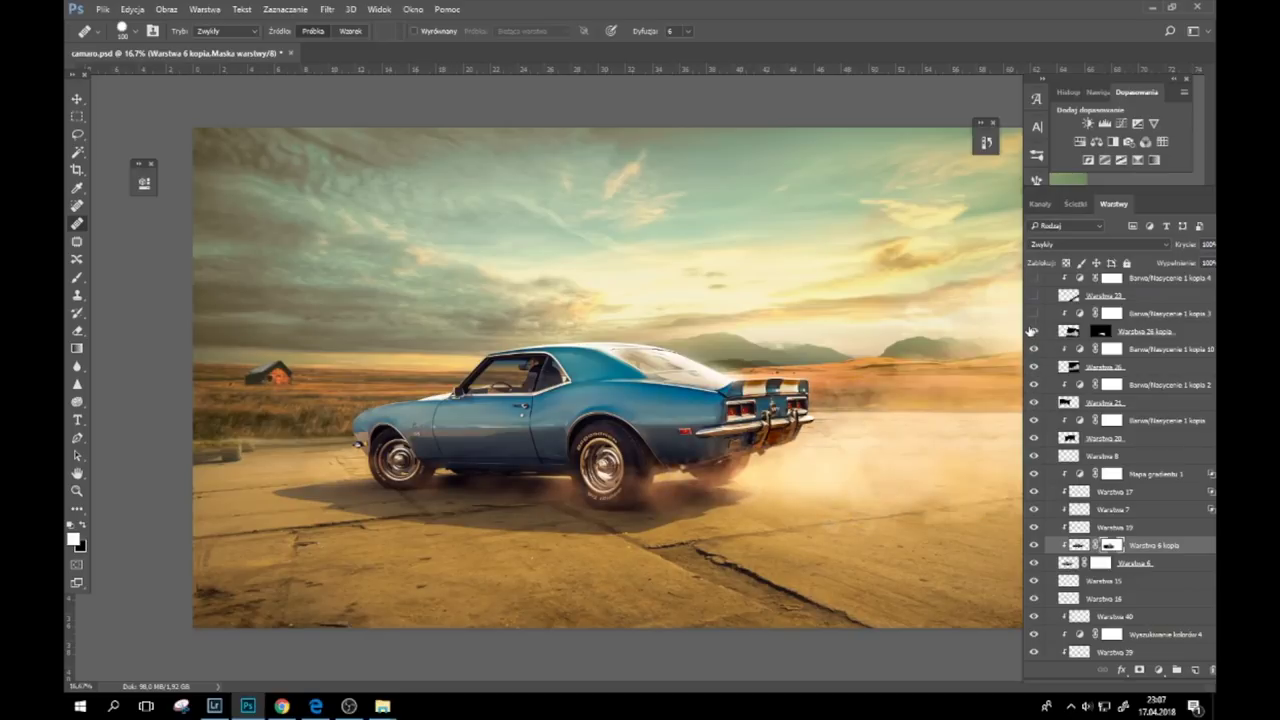
Step: Show smoke layers Warstwa 26 kopia and Warstwa 23 with their clipped adjustments Barwa/Nasycenie 1 kopia 3 and kopia 4
left_click(1030, 331)
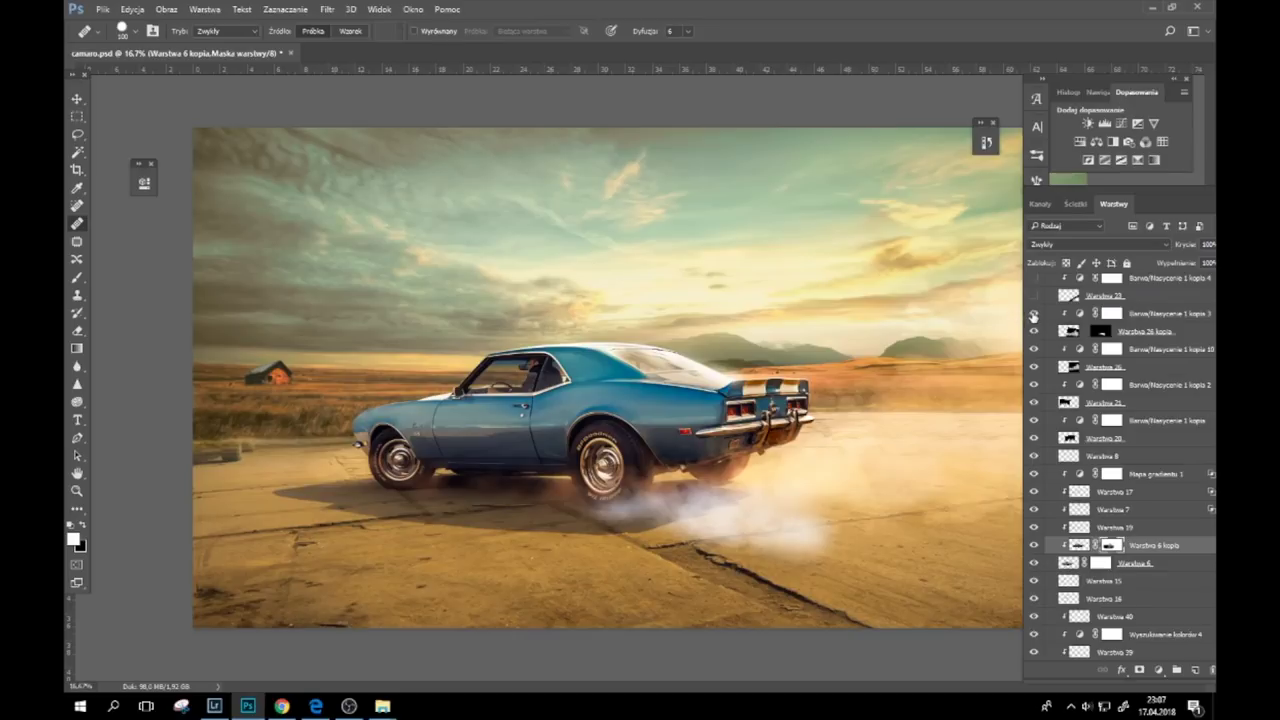
left_click(1034, 313)
scroll(1034, 318, "up", 2)
left_click(1034, 366)
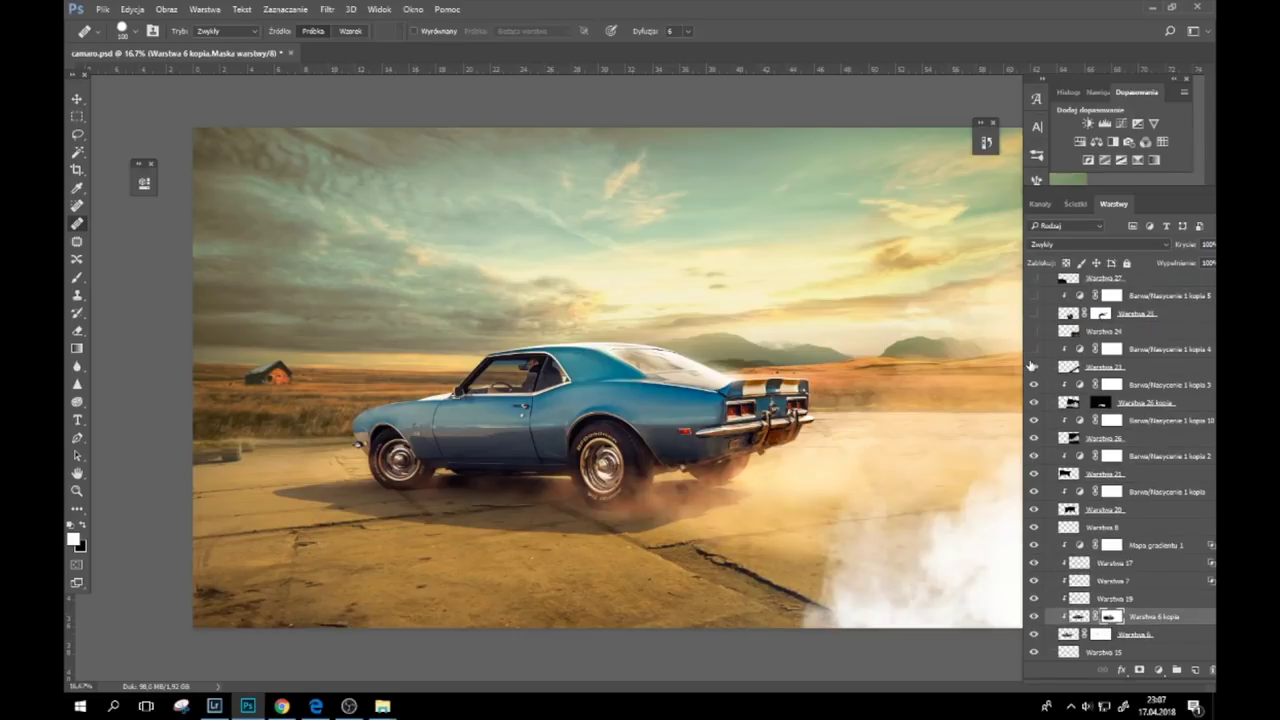
left_click(1035, 348)
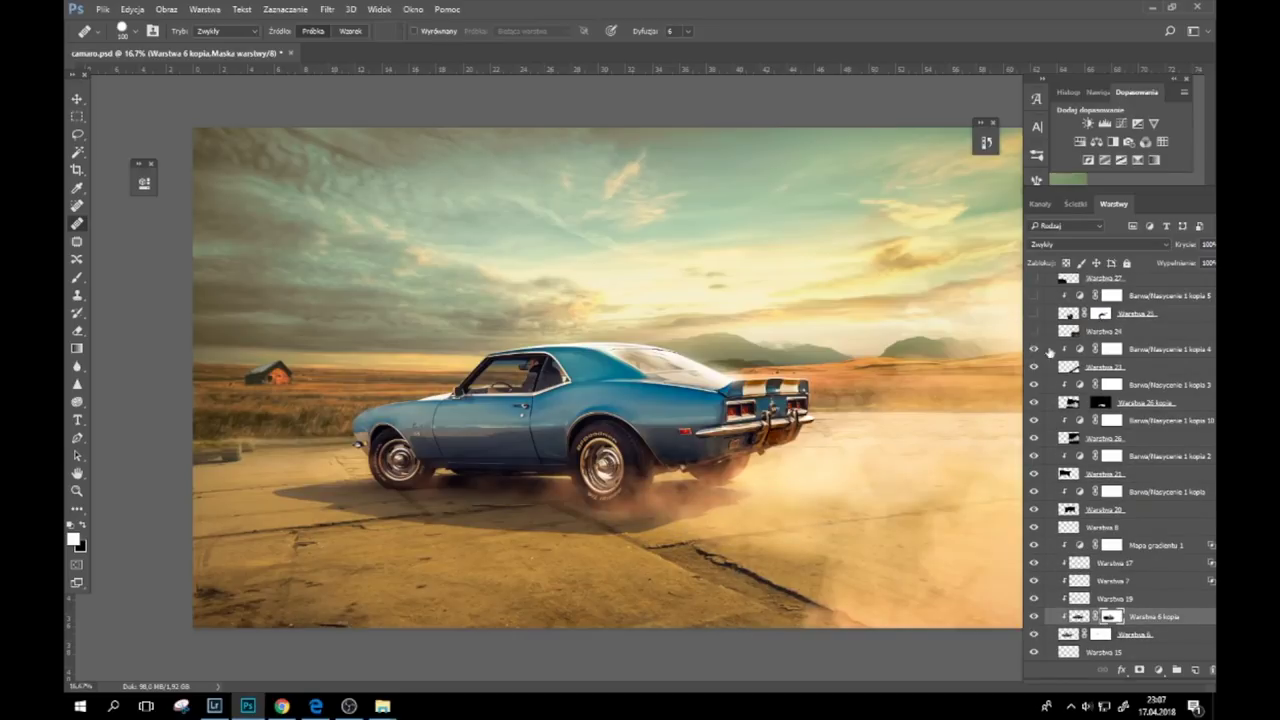
Step: Show the glowing particle layer Warstwa 24 and isolate it from all other layers
scroll(1049, 352, "up", 2)
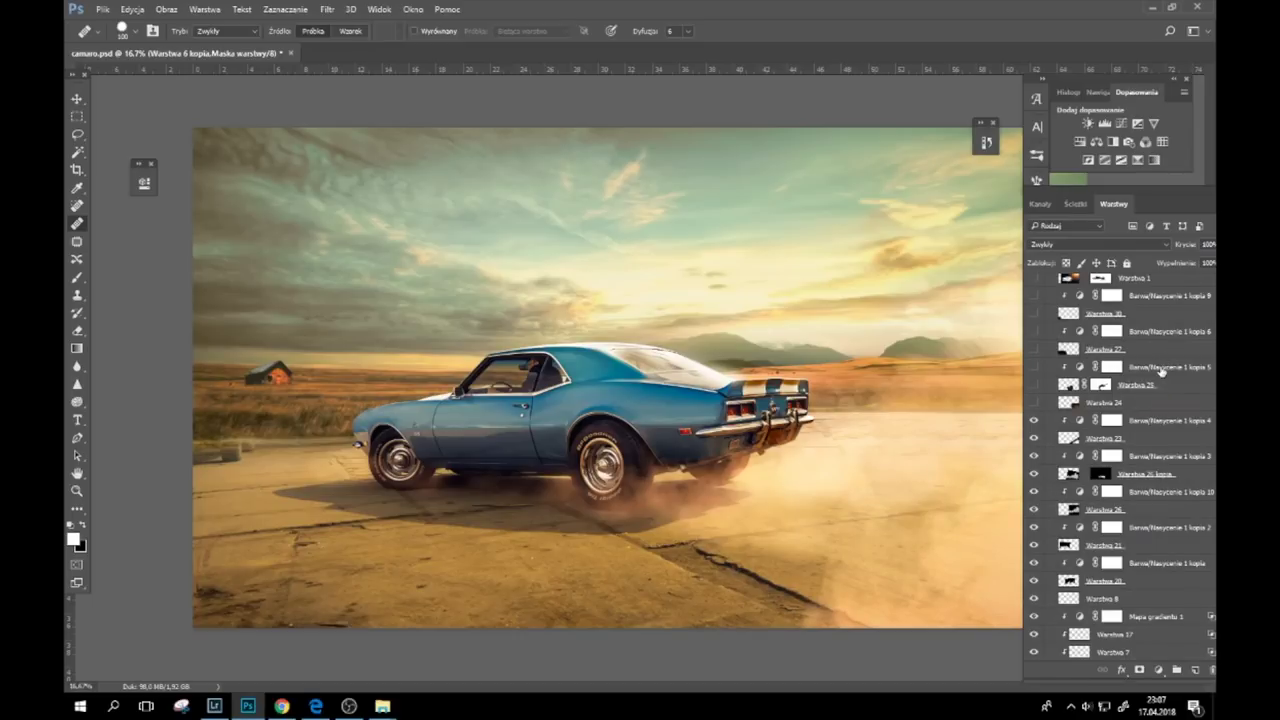
left_click(1035, 403)
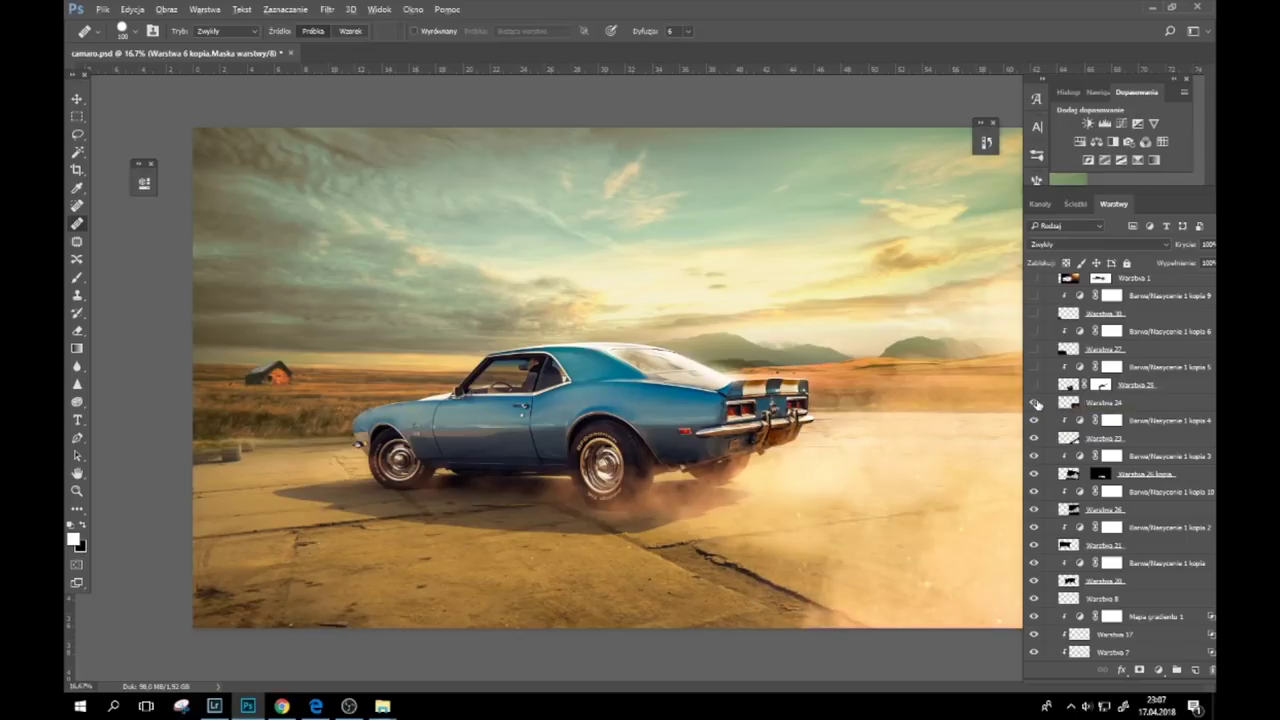
left_click(1035, 403, "alt")
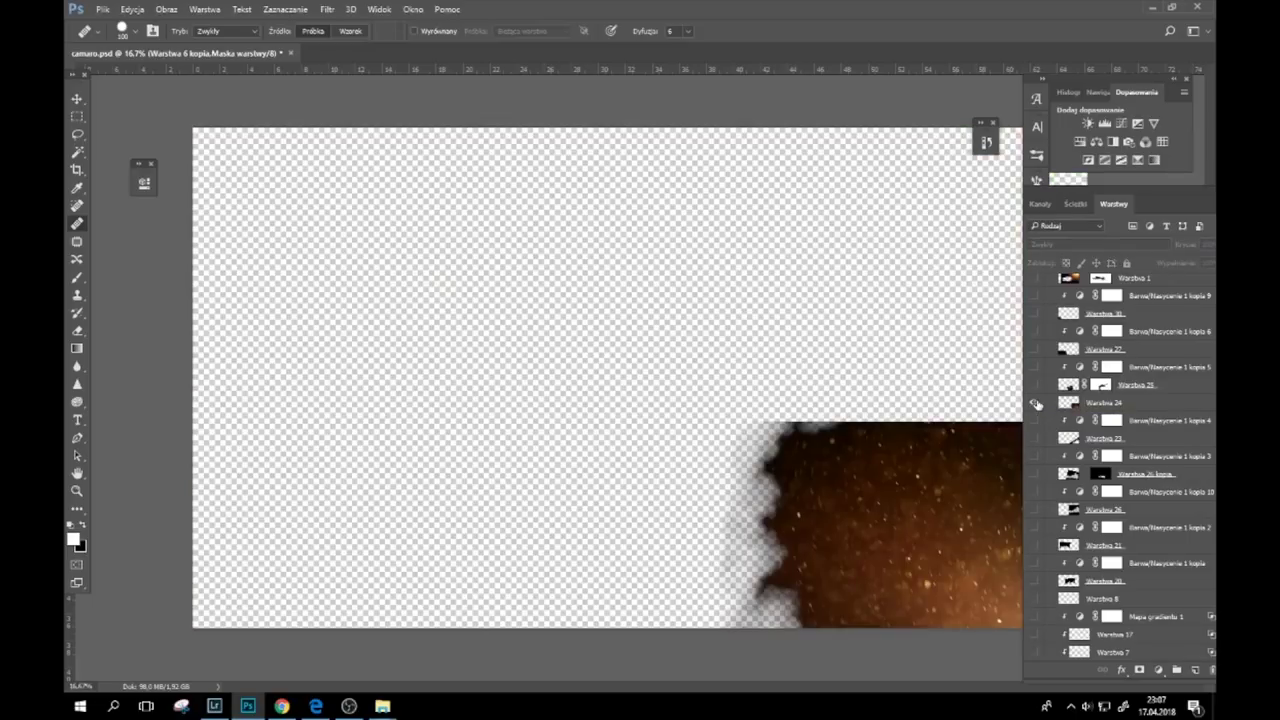
Step: Restore the layers hidden by isolating Warstwa 24 and show Warstwa 25 with its clipped adjustment Barwa/Nasycenie 1 kopia 5
left_click(1035, 403, "alt")
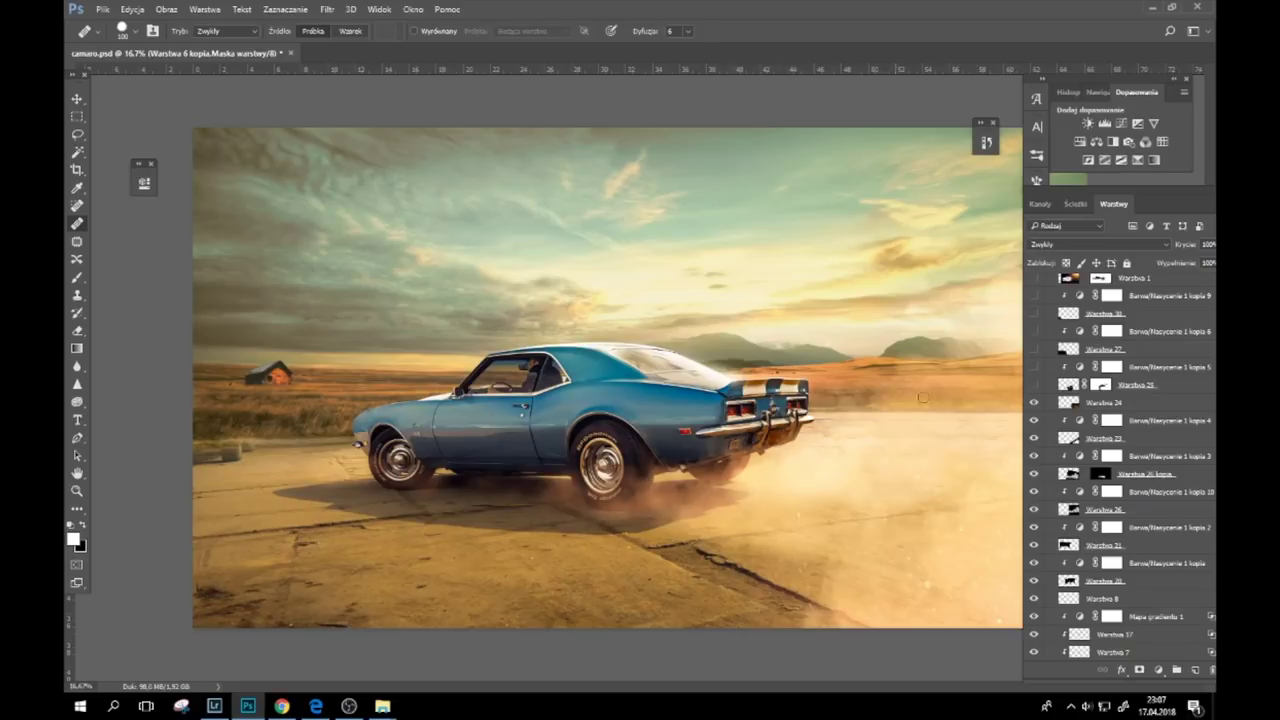
left_click(1034, 385)
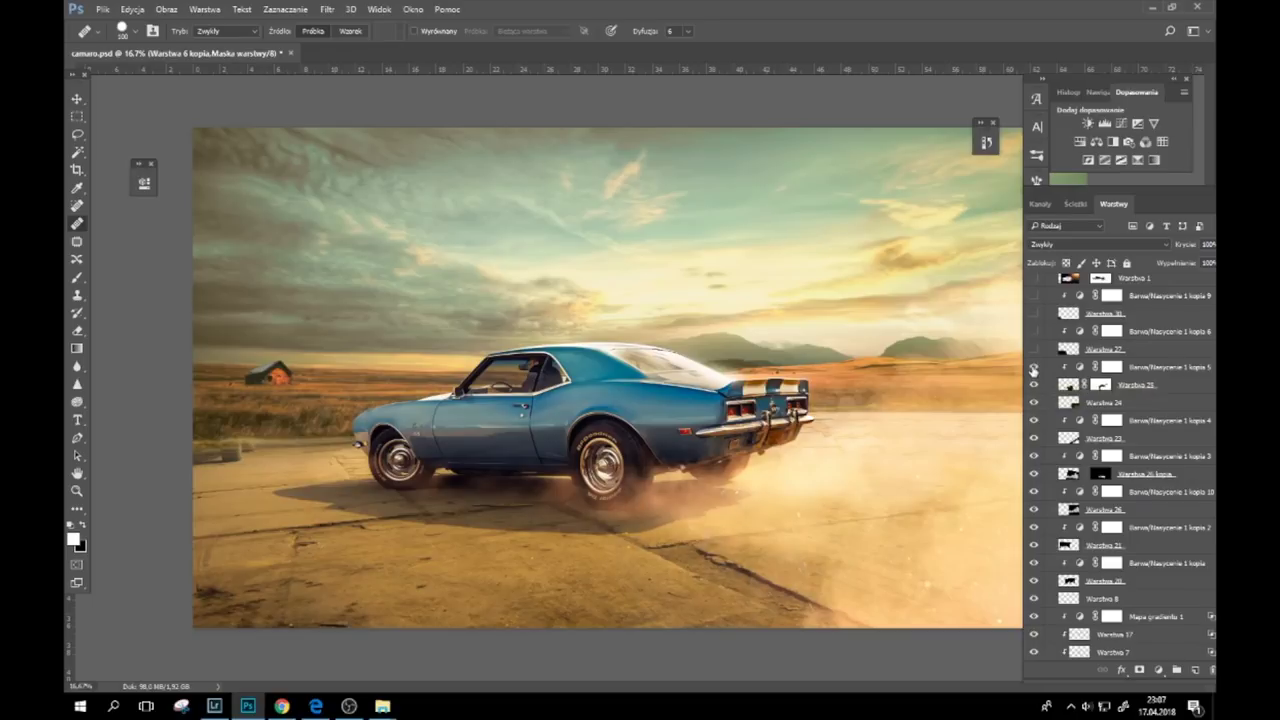
Step: Show dust layers Warstwa 27 and Warstwa 30 with their clipped adjustments Barwa/Nasycenie 1 kopia 6 and kopia 9
scroll(1033, 375, "up", 2)
left_click(1033, 385)
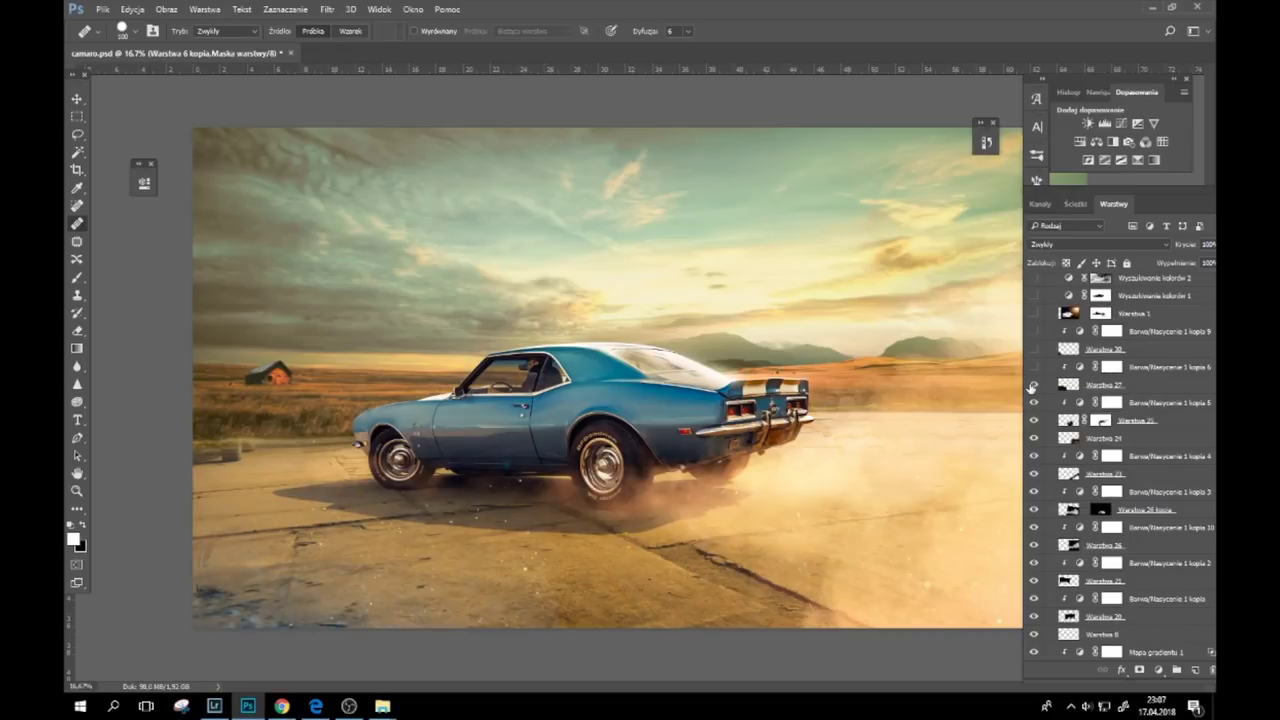
left_click(1033, 367)
left_click(1033, 349)
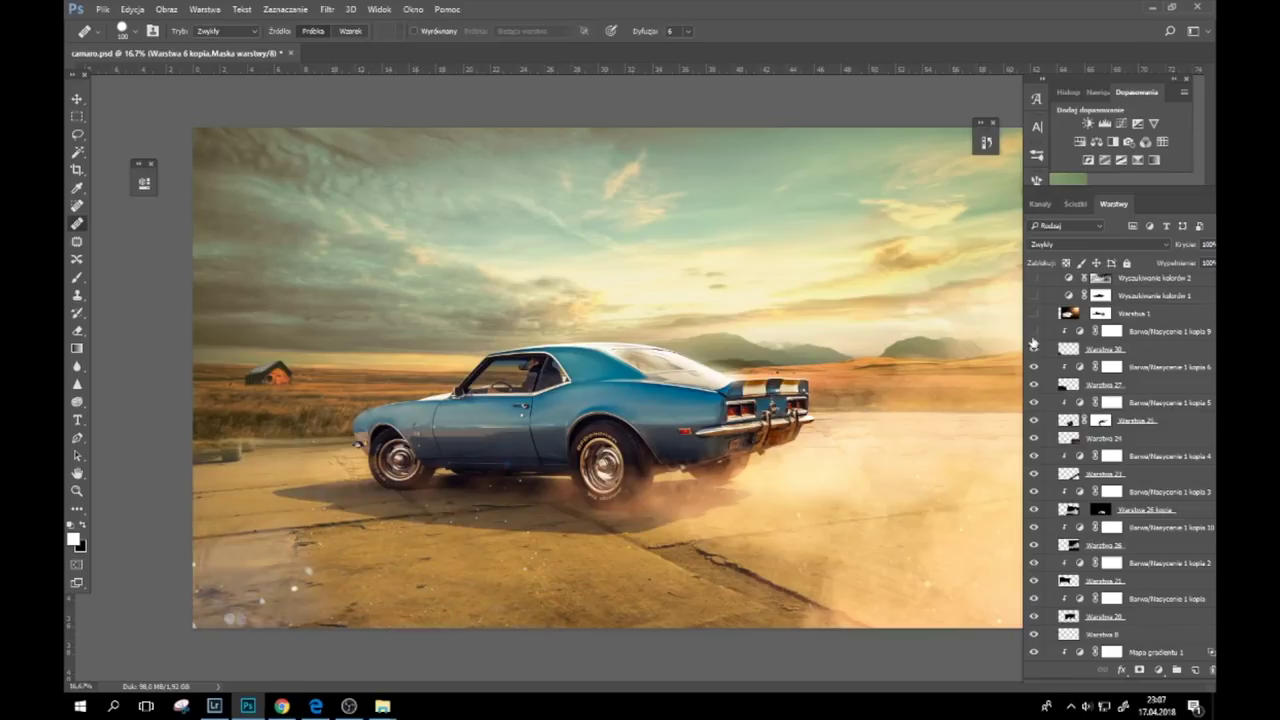
left_click(1033, 331)
Step: Show the light-ray layer Warstwa 1, isolate it to examine its masked glow, and restore the other layers
scroll(1190, 426, "up", 3)
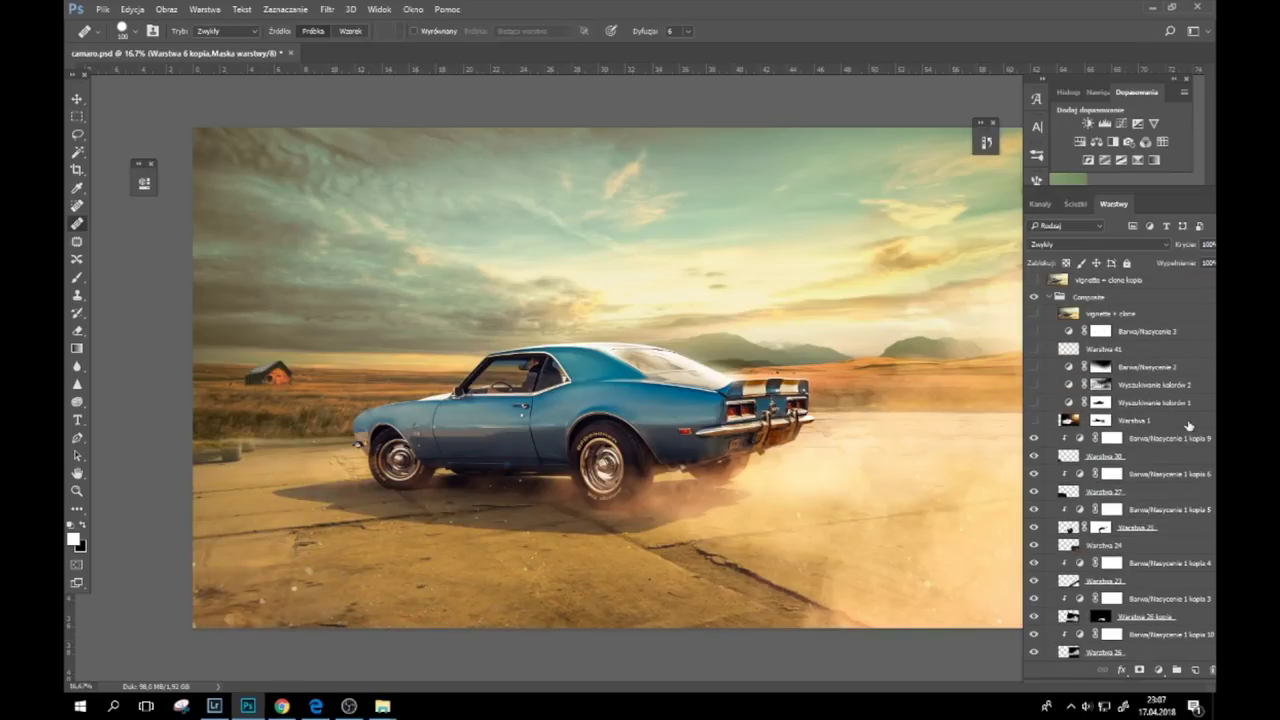
left_click(1033, 421)
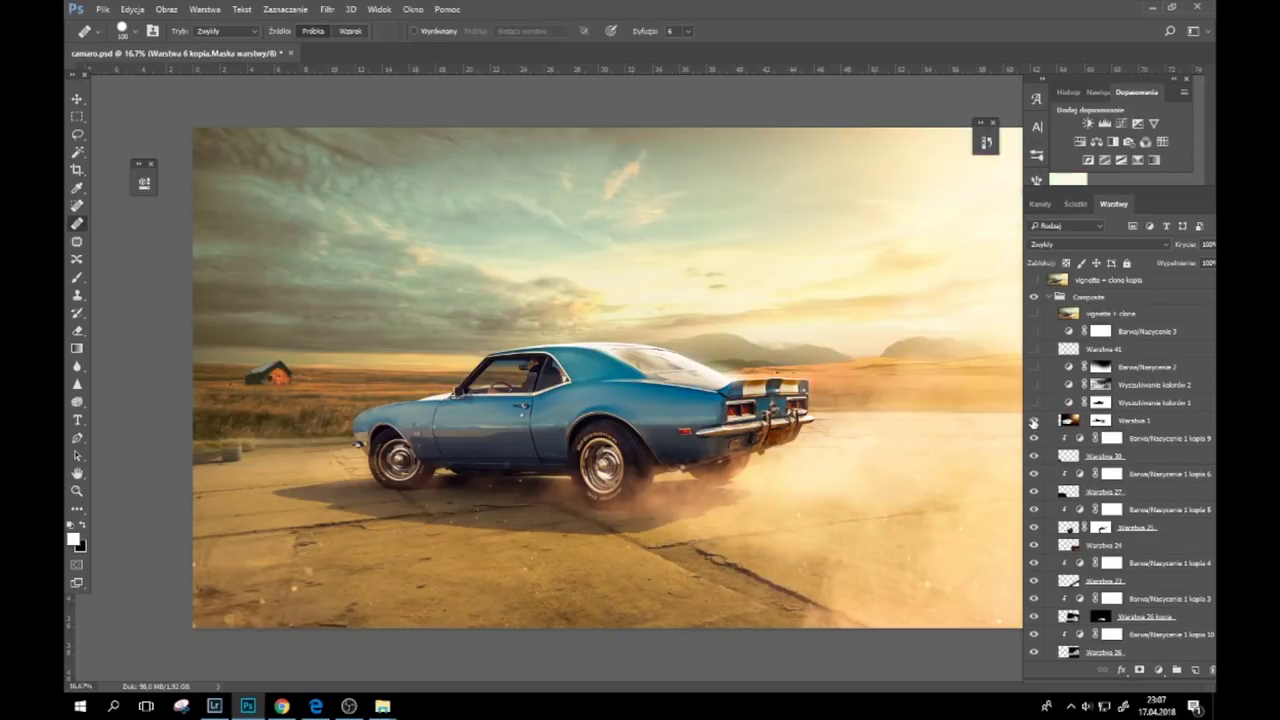
left_click(1033, 421, "alt")
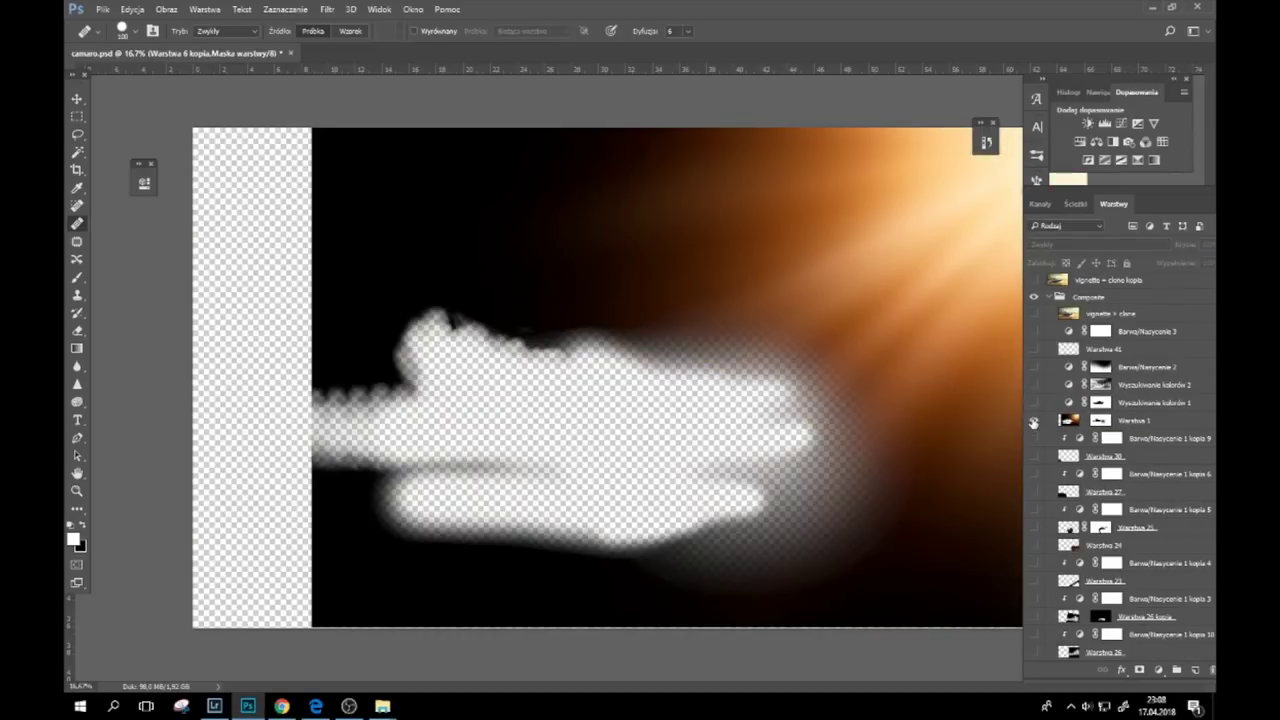
left_click(1033, 421, "alt")
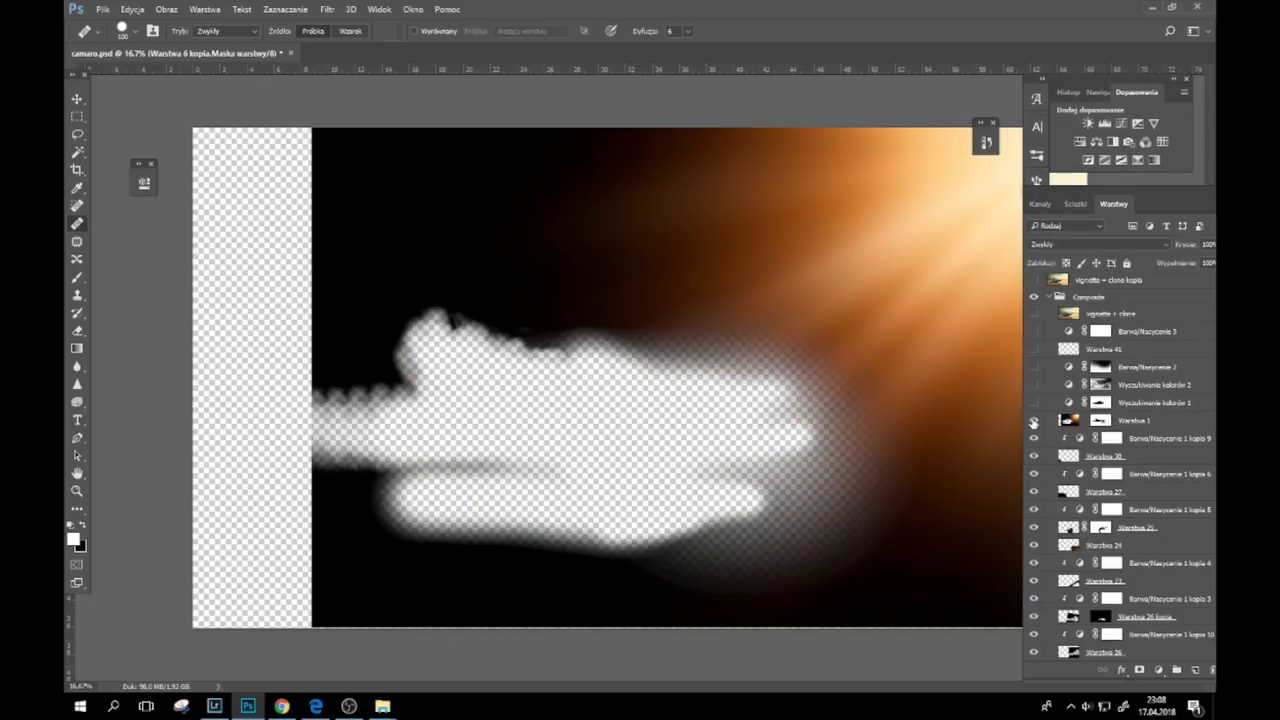
left_click(1033, 421, "alt")
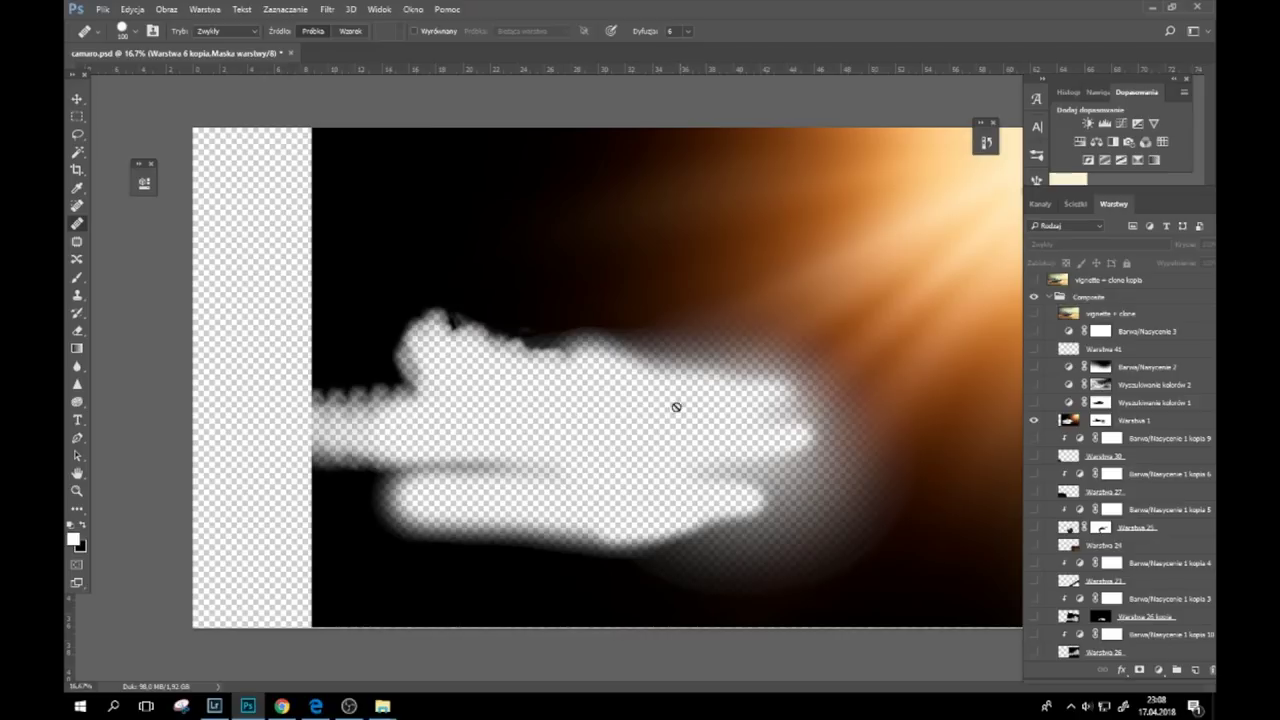
left_click(1033, 425, "alt")
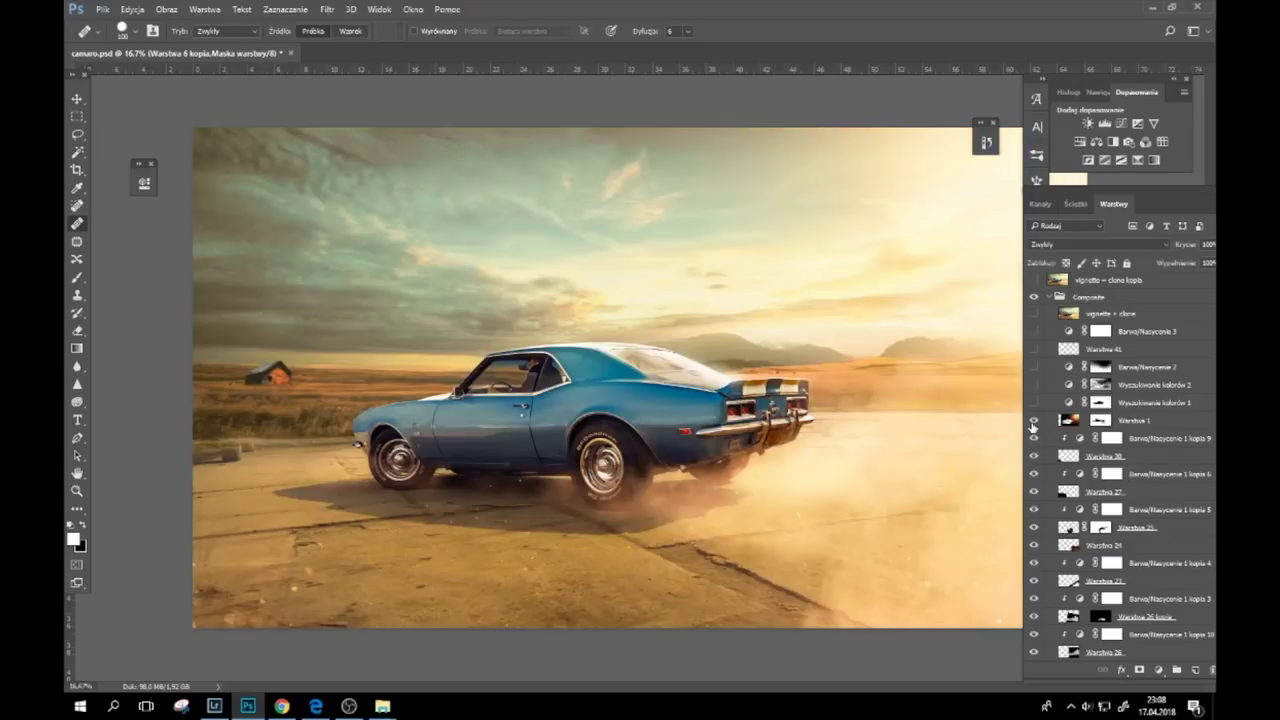
Step: Show Wyszukiwanie kolorów 1 and 2, view the mask of Wyszukiwanie kolorów 2 alone on the canvas, and return to the composite
scroll(1040, 408, "up", 1)
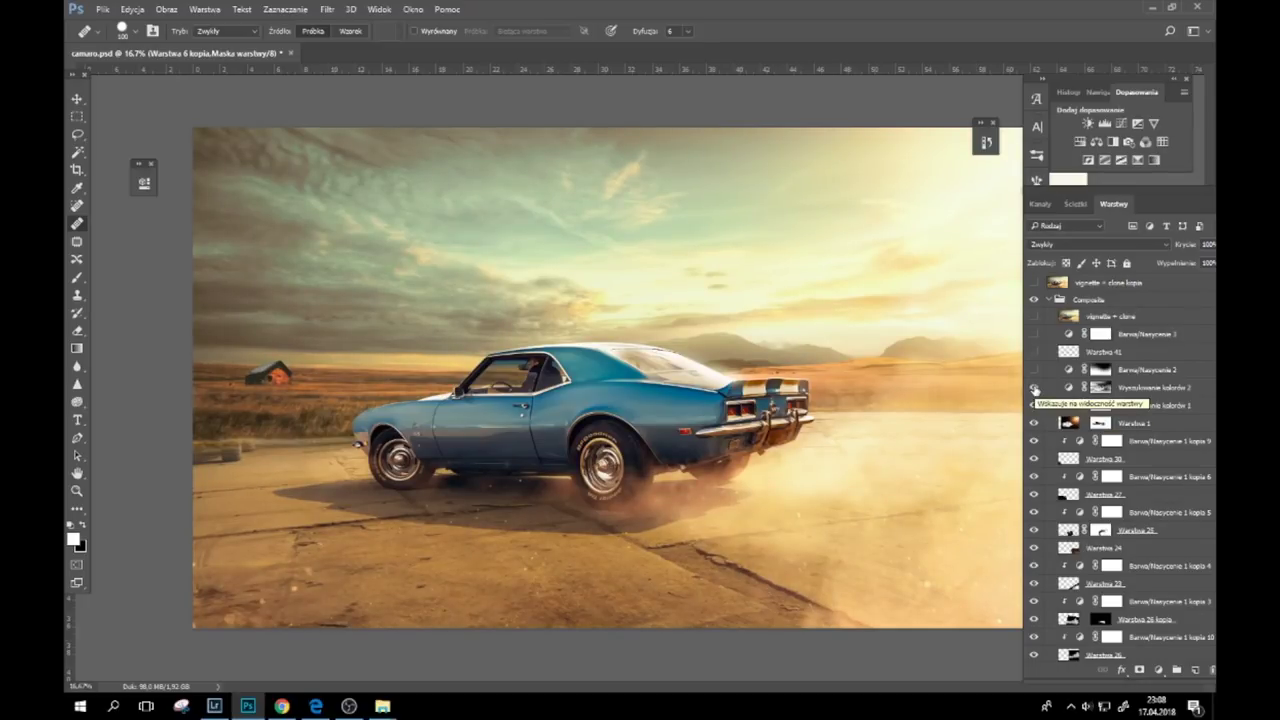
left_click(1100, 388)
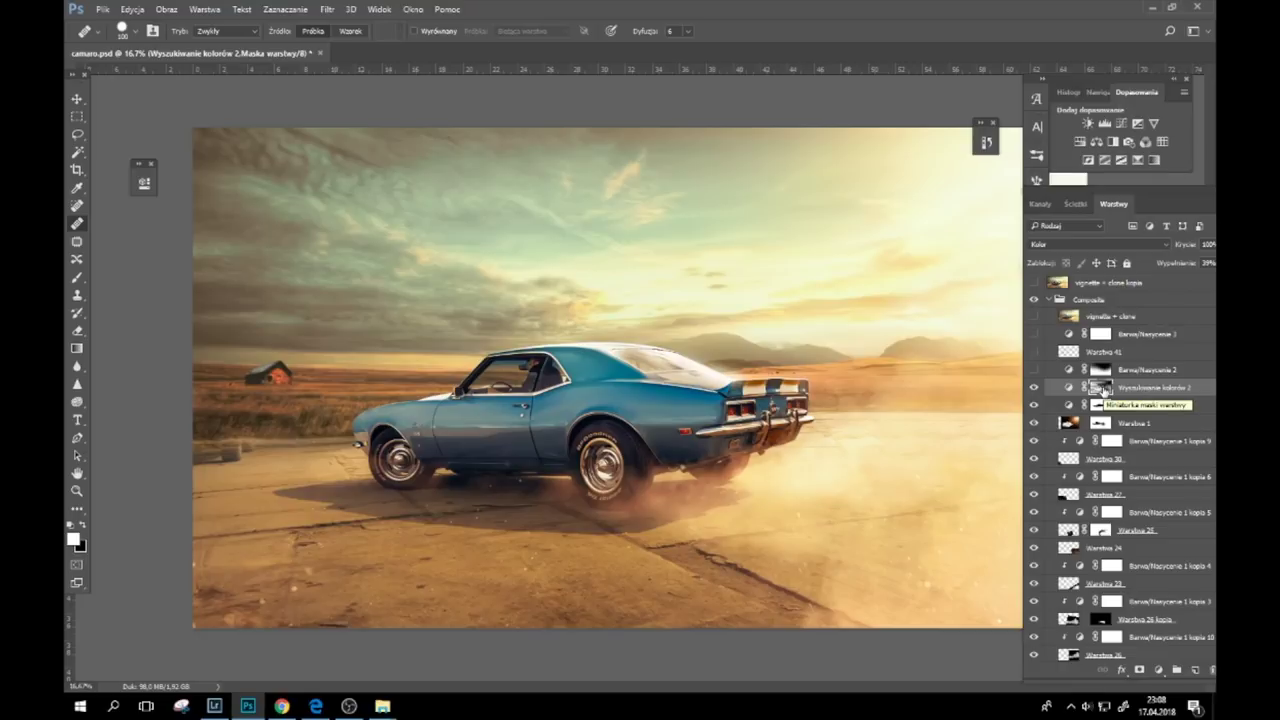
left_click(1102, 388, "alt")
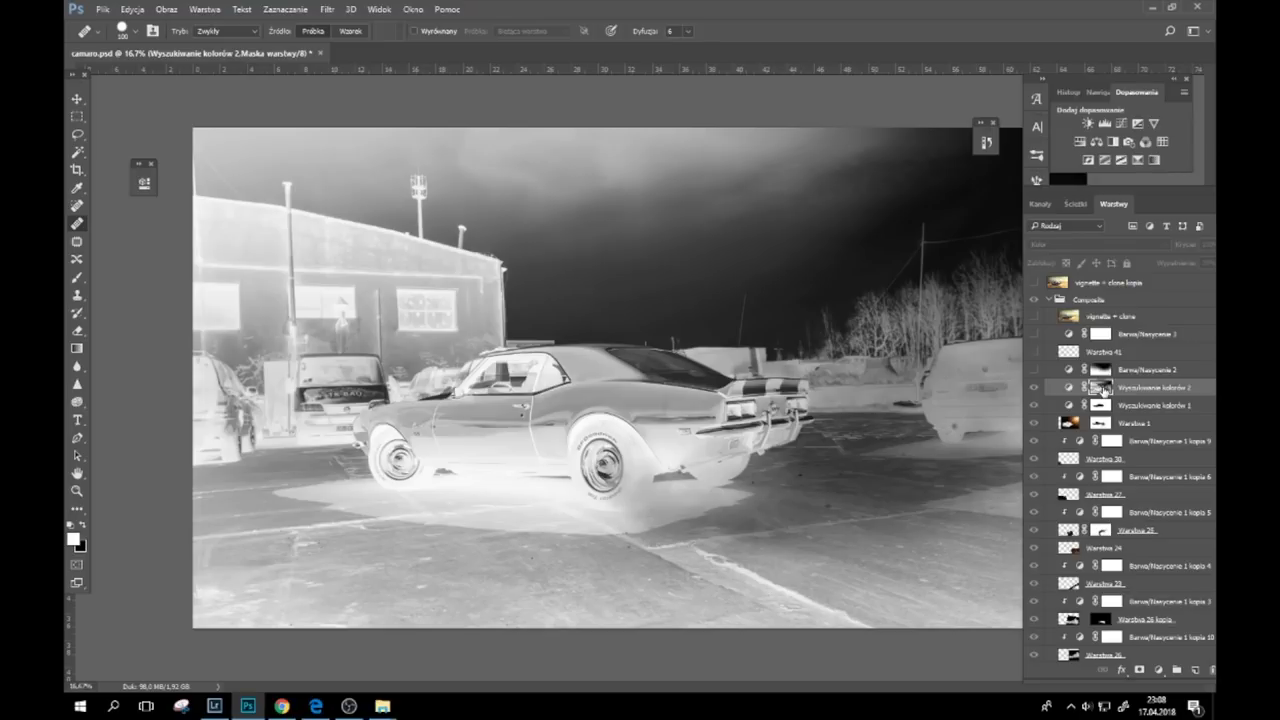
left_click(1036, 388, "alt")
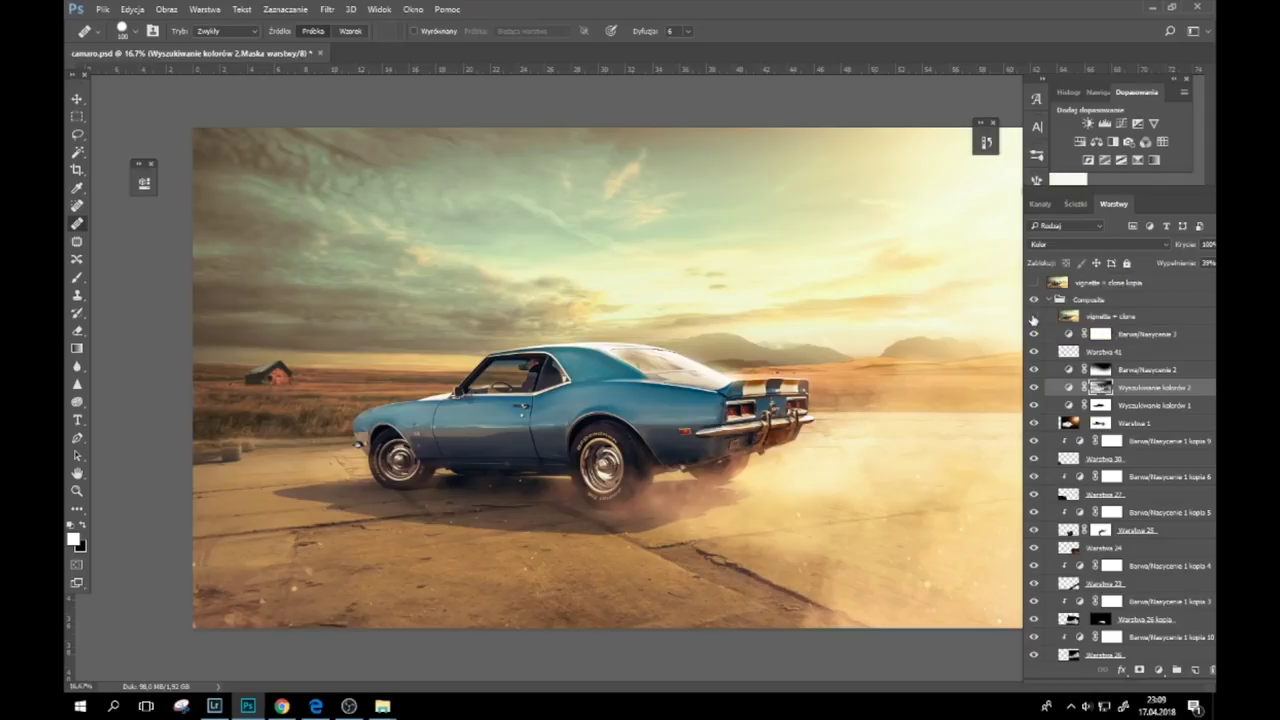
Step: Show the merged layer vignette + clone and its copy vignette + clone kopia above the Composite group
left_click(1034, 317)
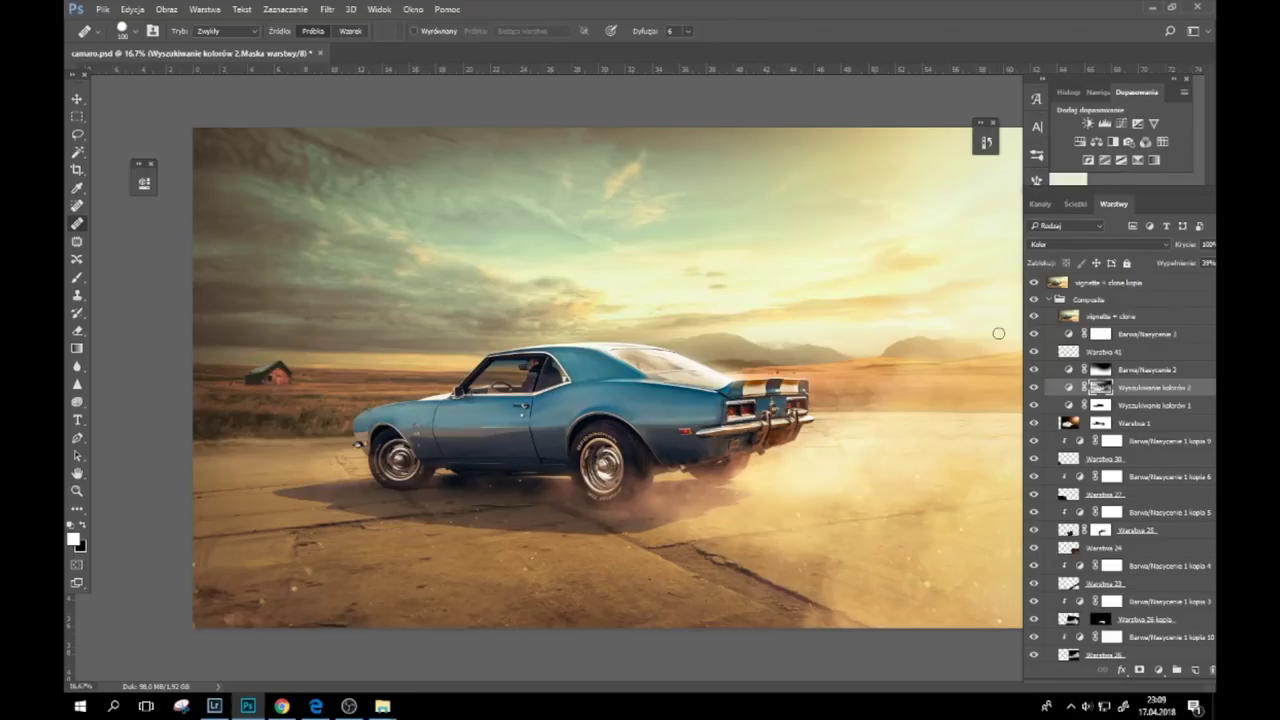
Step: Hide every layer above SOCC, including the Lightroom layer, to reveal the original unedited photo
left_click_drag(1036, 286, 1044, 393)
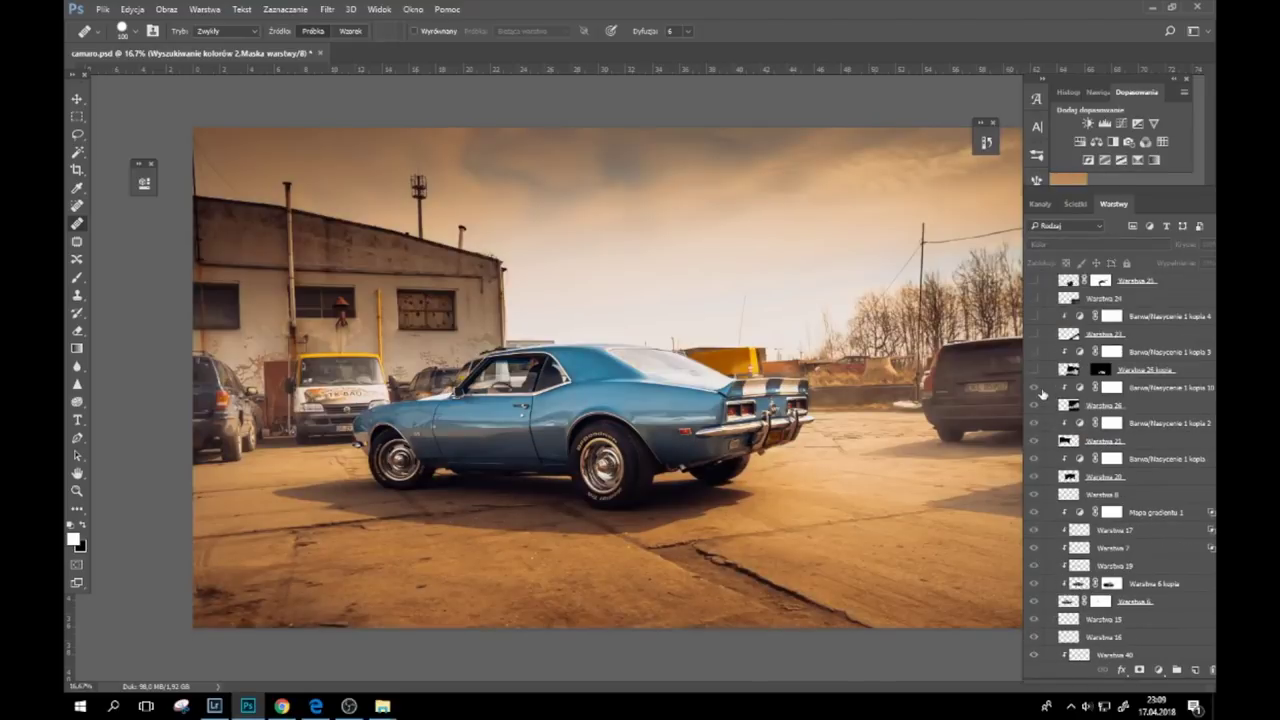
left_click_drag(1046, 630, 1036, 588)
scroll(1046, 540, "down", 5)
left_click_drag(1035, 432, 1040, 640)
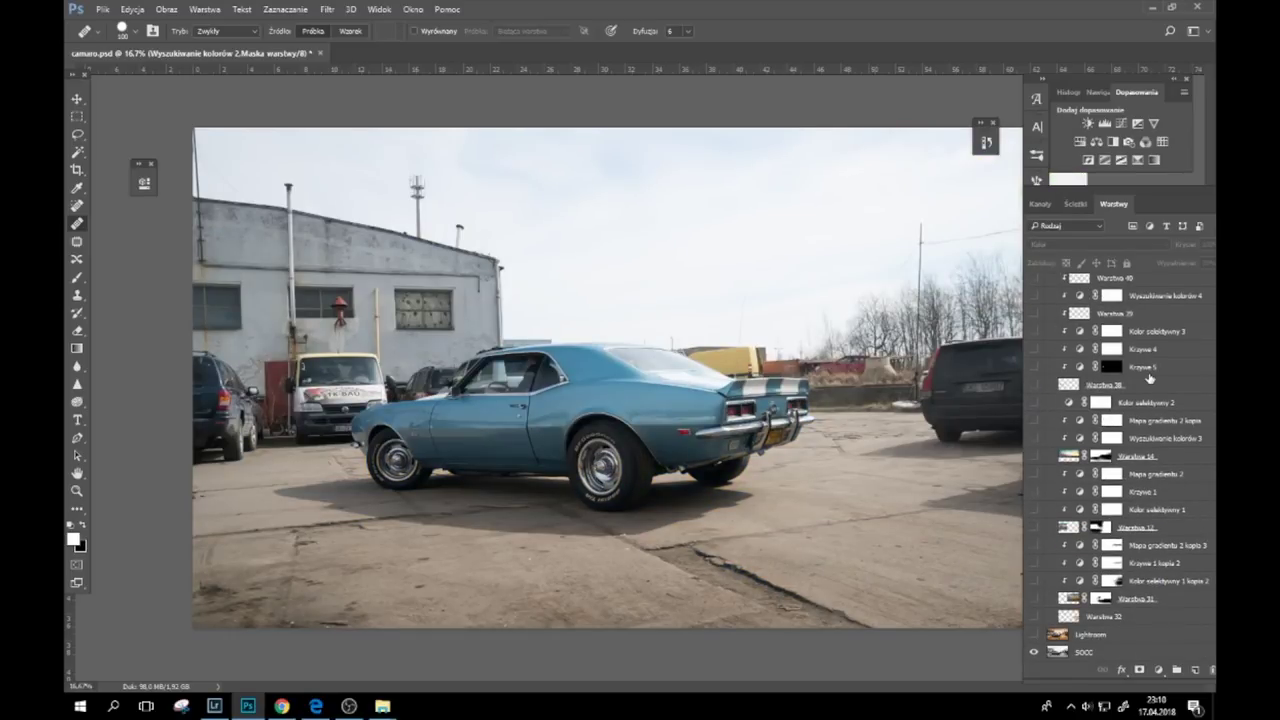
Step: Show the topmost layer vignette + clone kopia to compare the finished composite with the original photo
scroll(1150, 378, "up", 10)
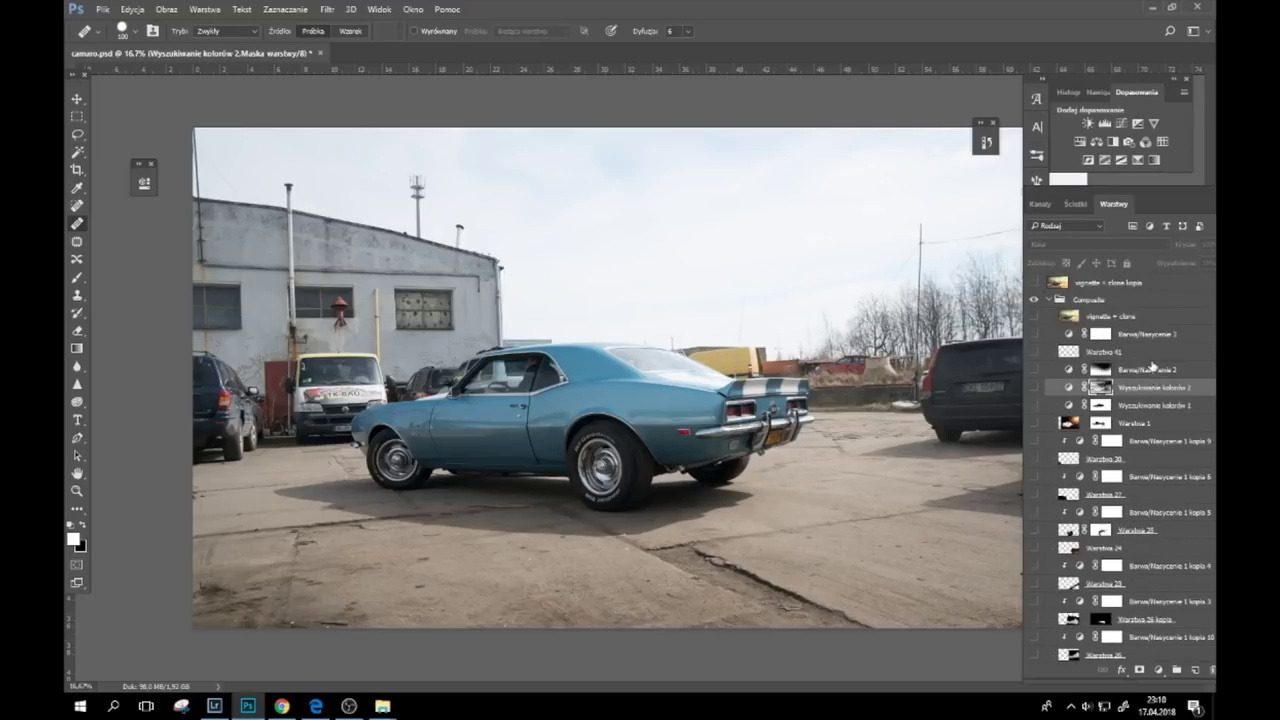
left_click(1034, 284)
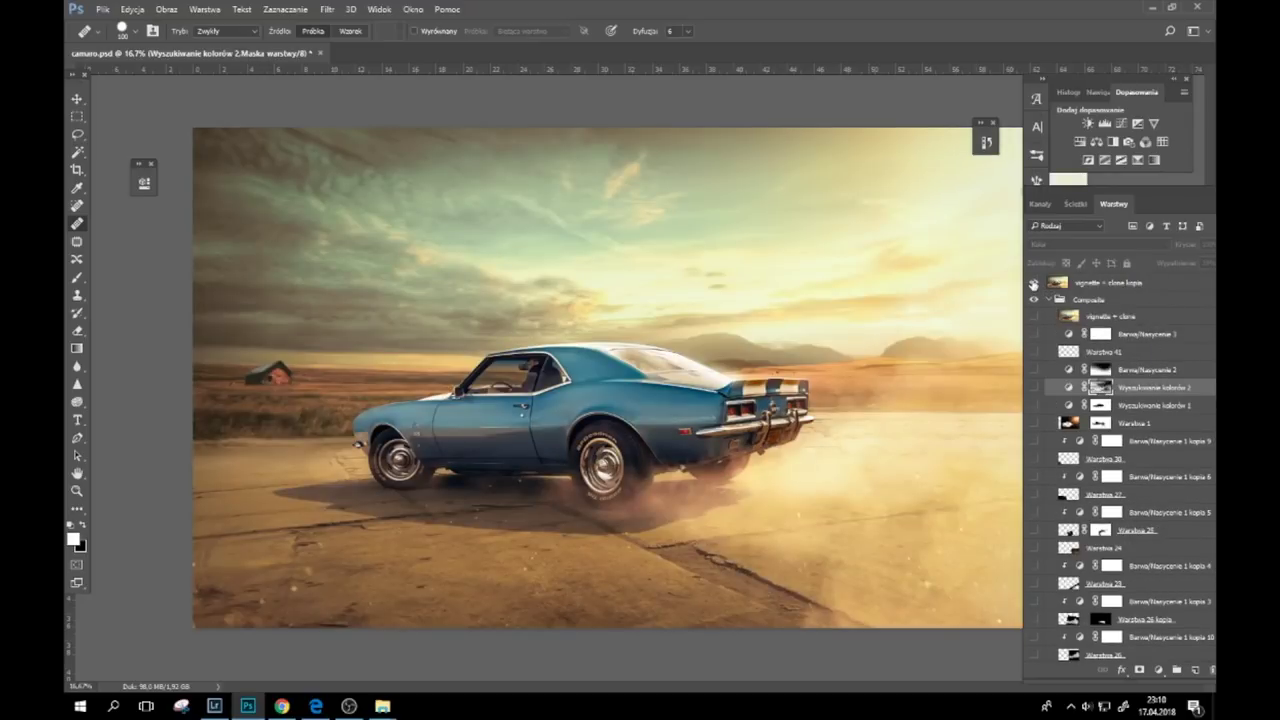